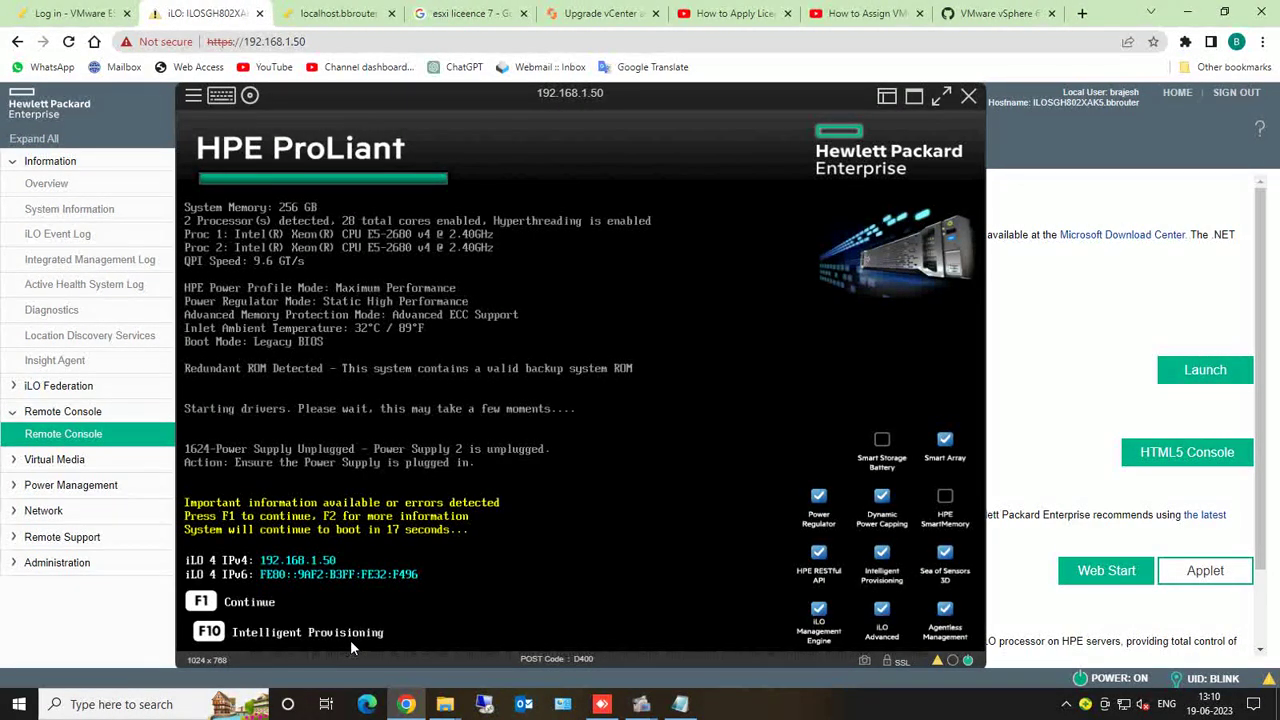
Step: Enter the Intelligent Provisioning boot options during server startup and launch Intelligent Provisioning
{"action": "key", "text": "F10"}
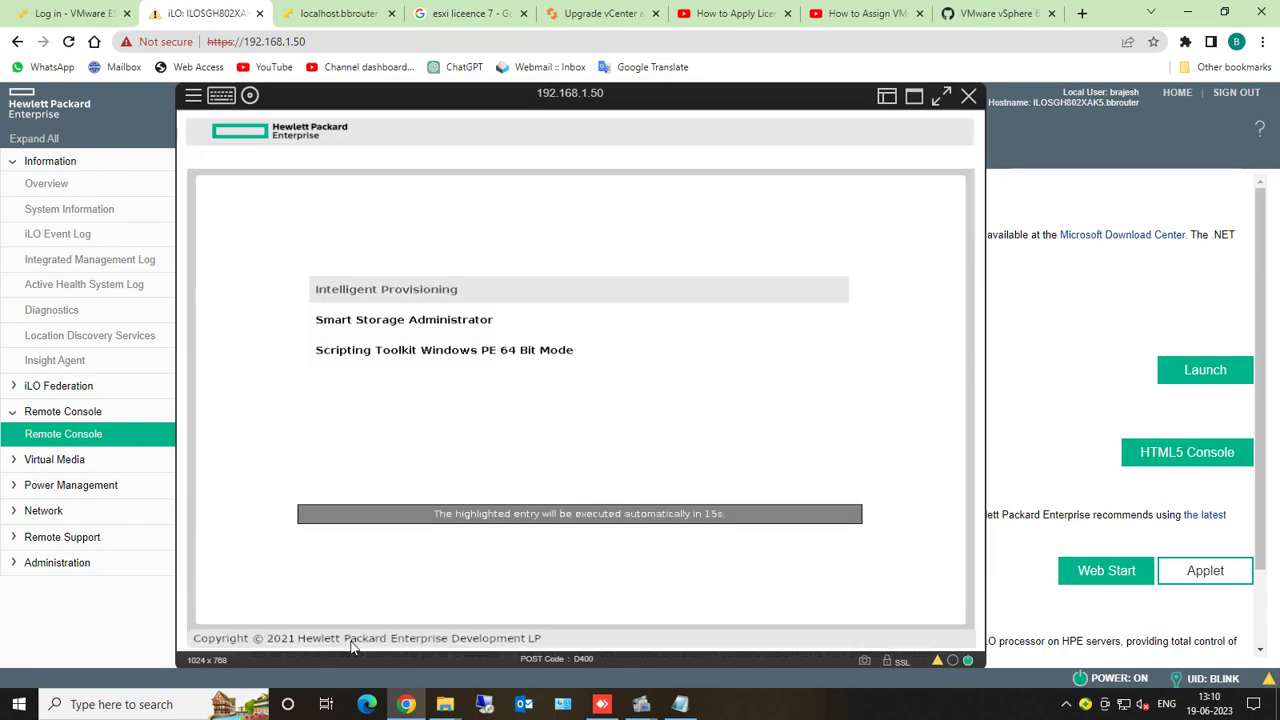
{"action": "key", "text": "Down"}
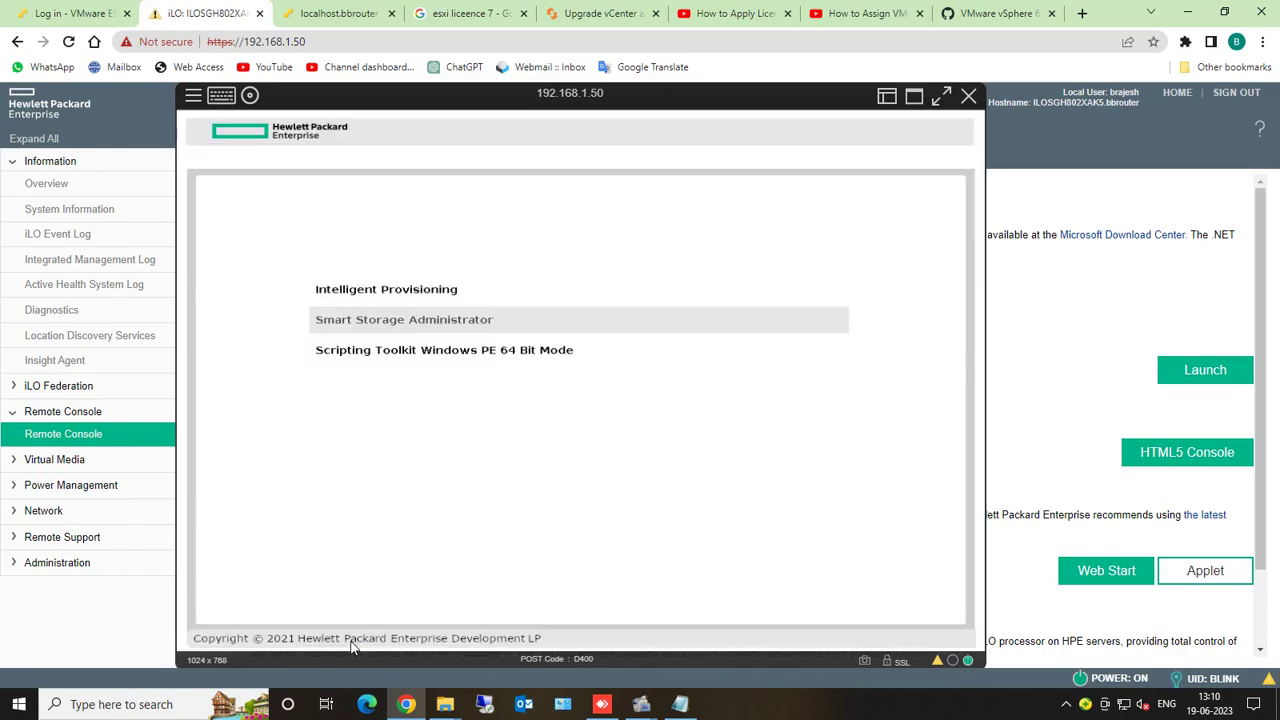
{"action": "key", "text": "Down"}
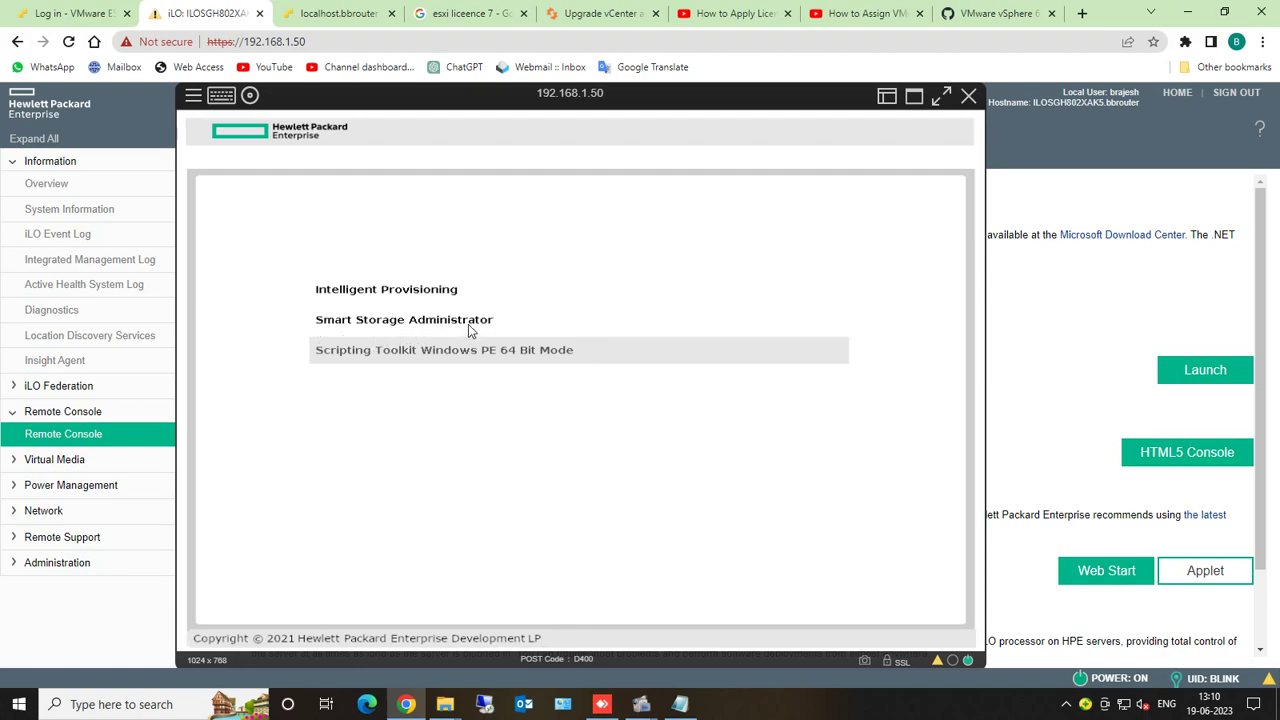
{"action": "key", "text": "Up"}
{"action": "key", "text": "Up"}
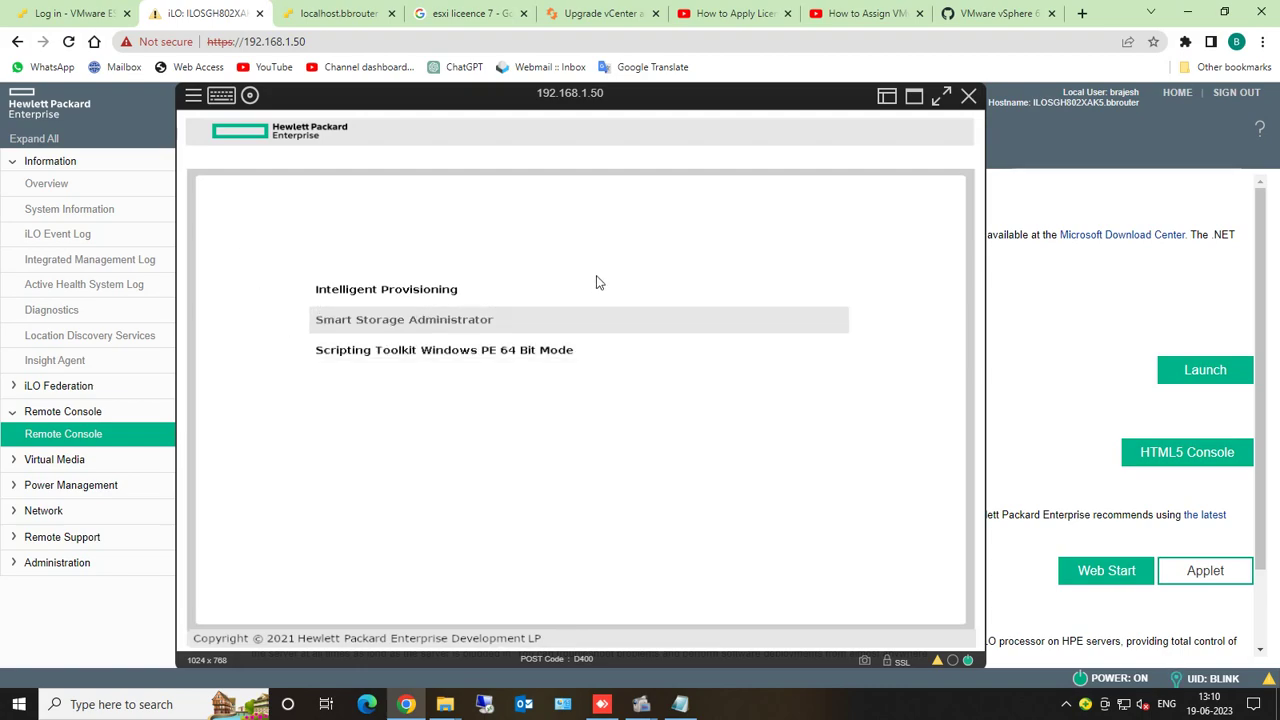
{"action": "key", "text": "Down"}
{"action": "key", "text": "Up"}
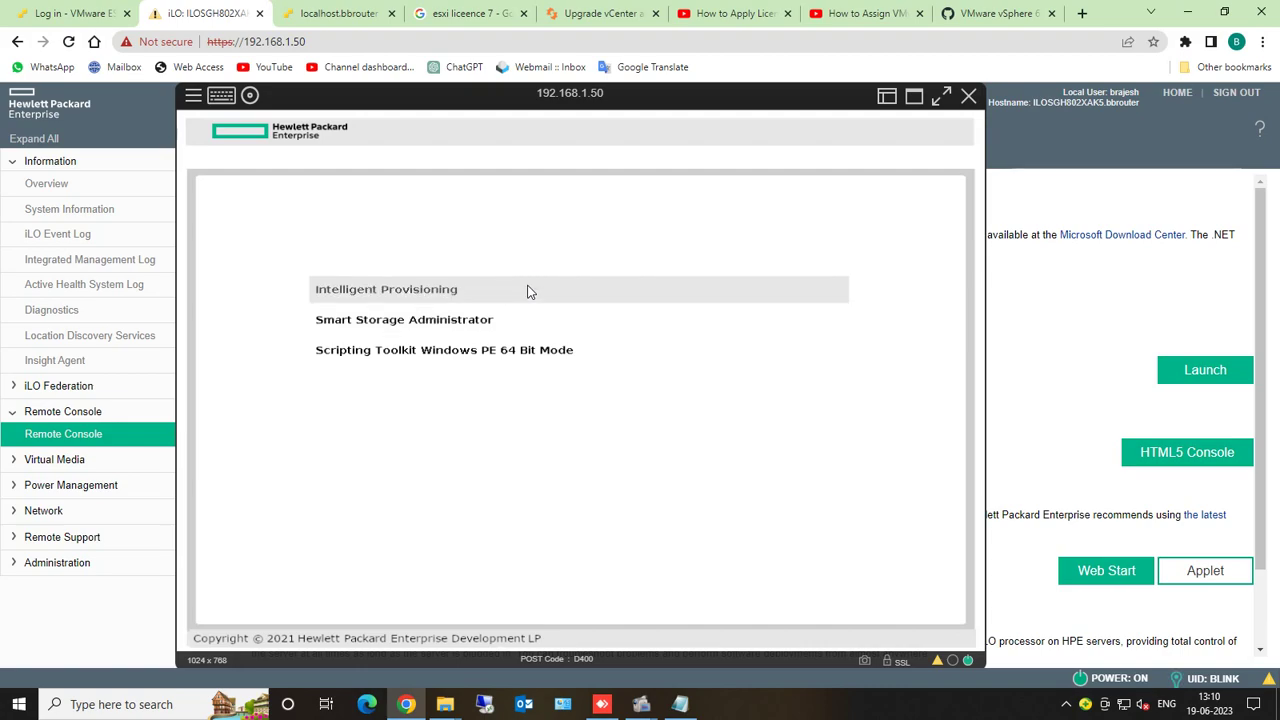
{"action": "key", "text": "Return"}
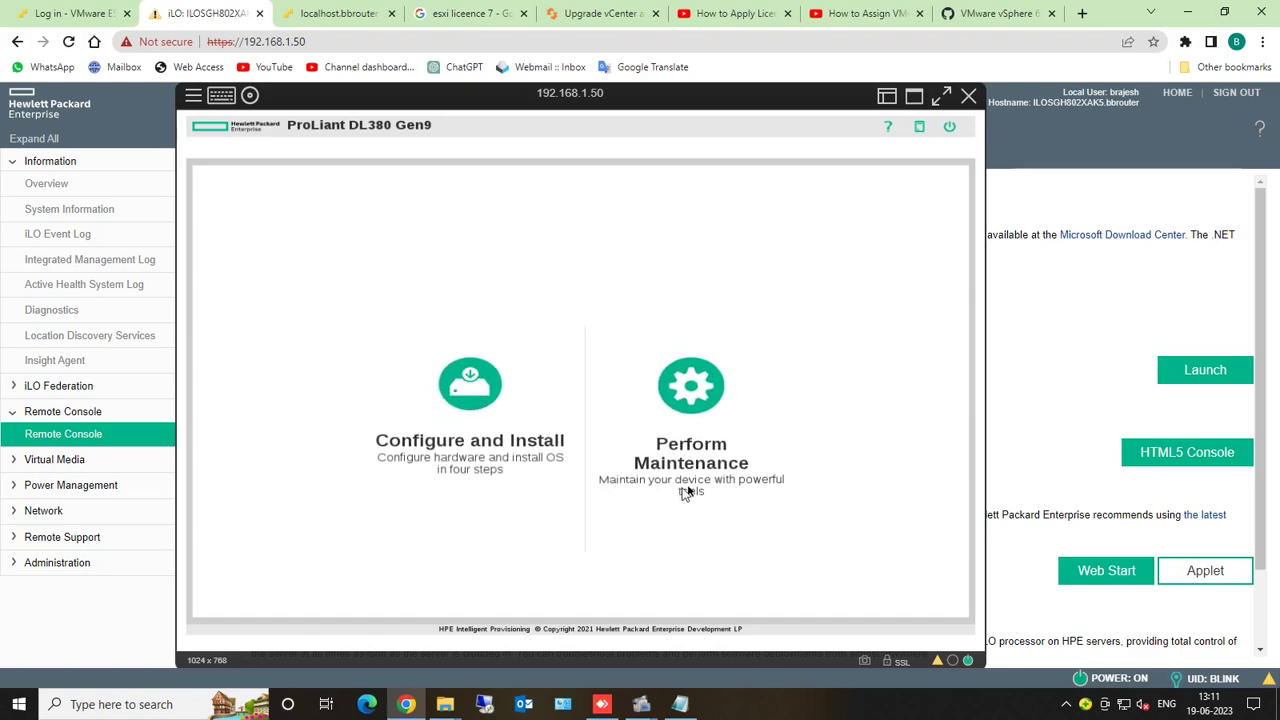
Step: Launch HPE Smart Storage Administrator from the maintenance tools and open the Smart Array P440ar controller's configuration
{"action": "left_click", "coordinate": [693, 390]}
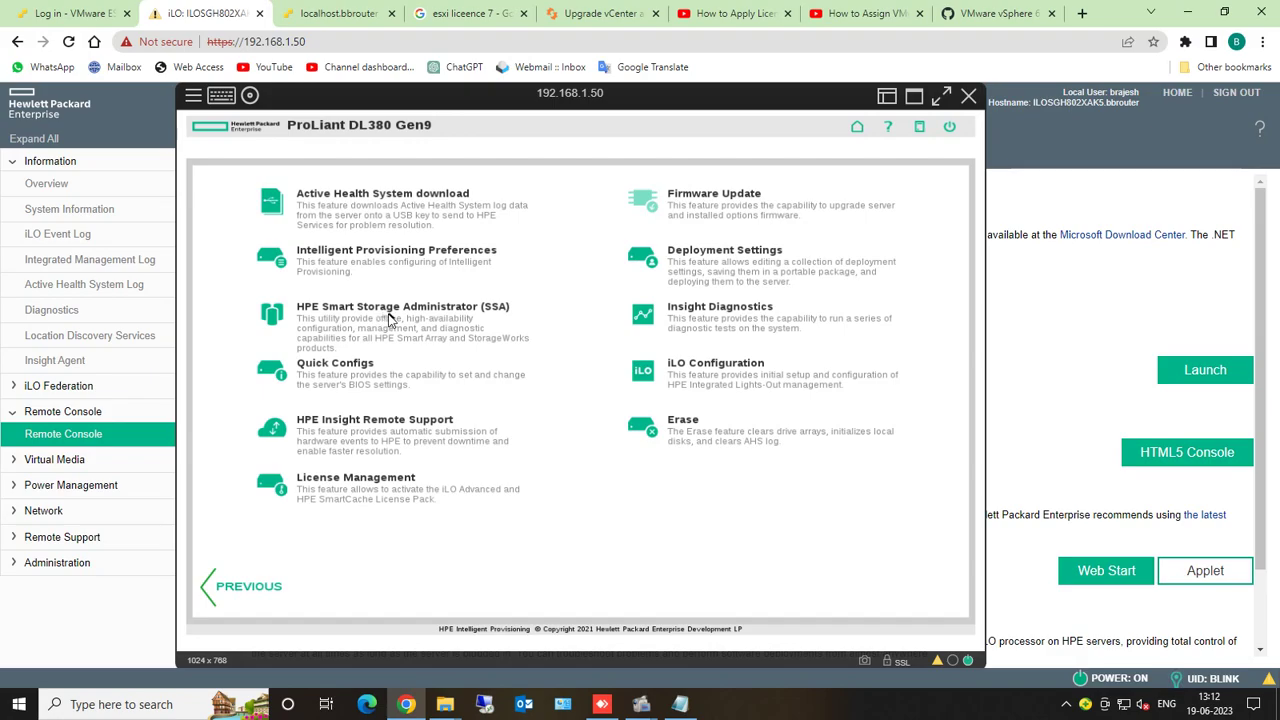
{"action": "left_click", "coordinate": [274, 316]}
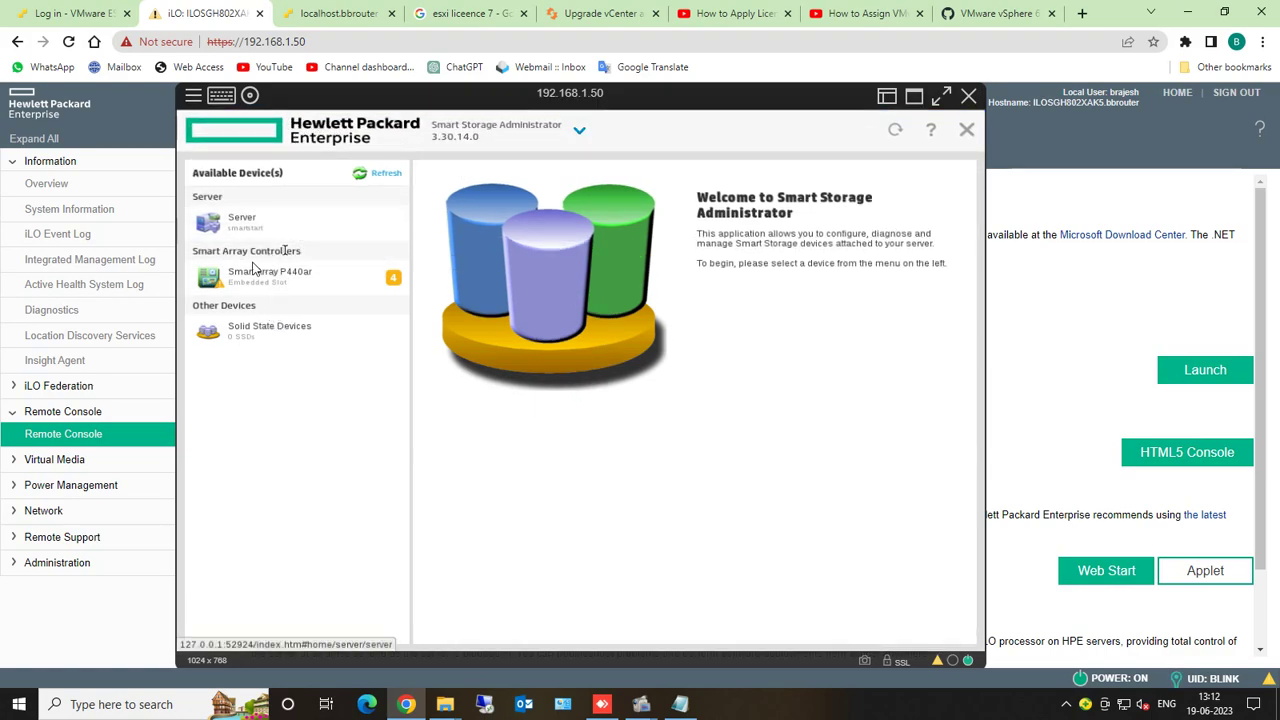
{"action": "left_click", "coordinate": [312, 280]}
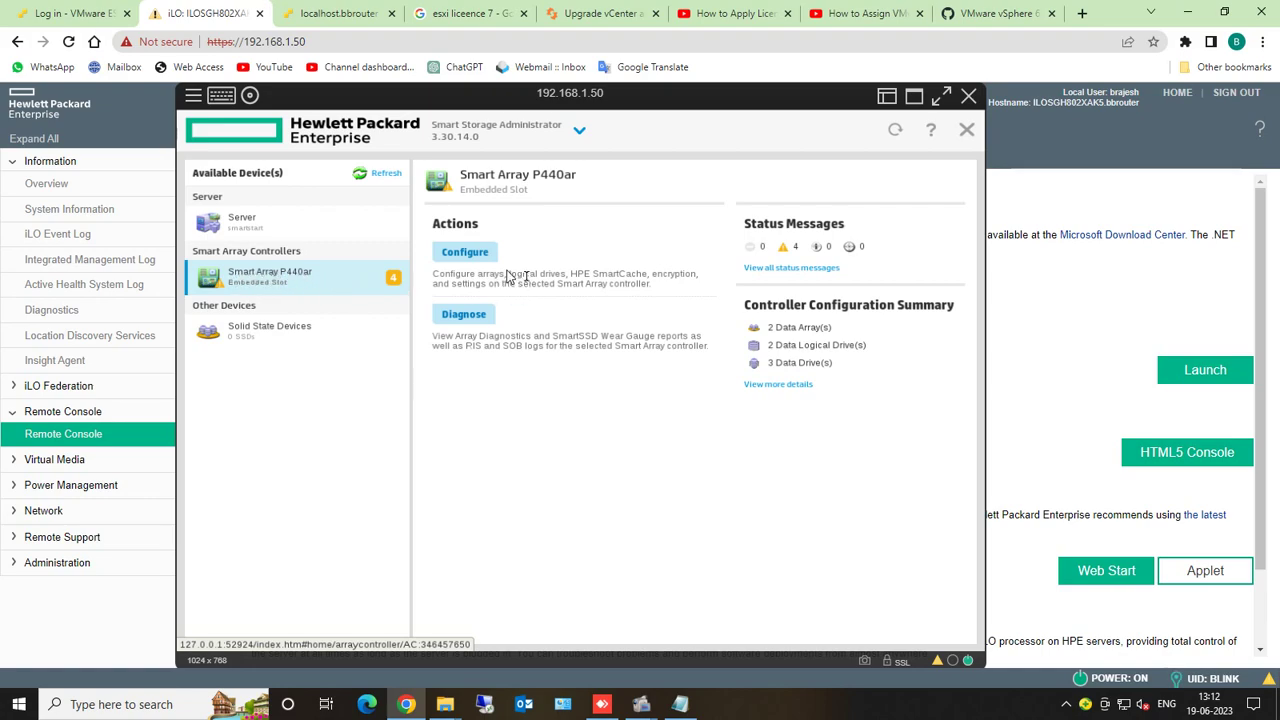
{"action": "left_click", "coordinate": [467, 254]}
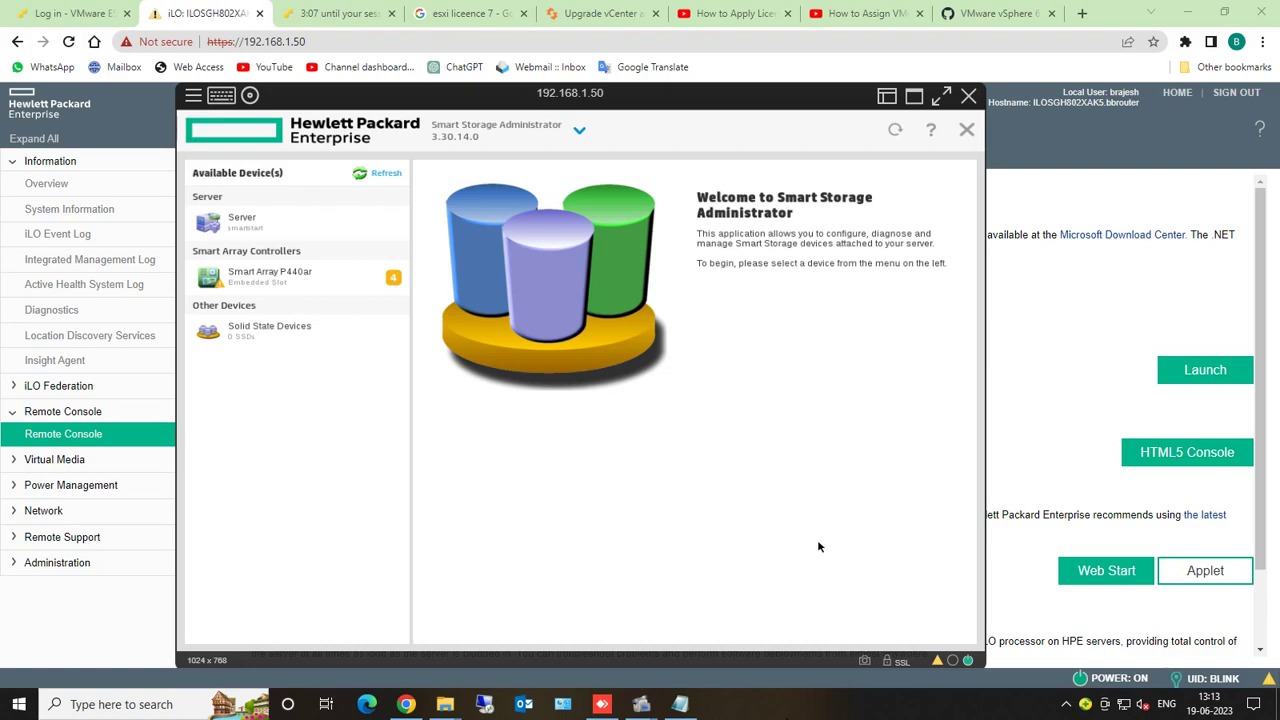
Step: Reopen the Smart Array P440ar configuration from the device list and check its unassigned and physical drives
{"action": "left_click", "coordinate": [240, 278]}
{"action": "left_click", "coordinate": [272, 278]}
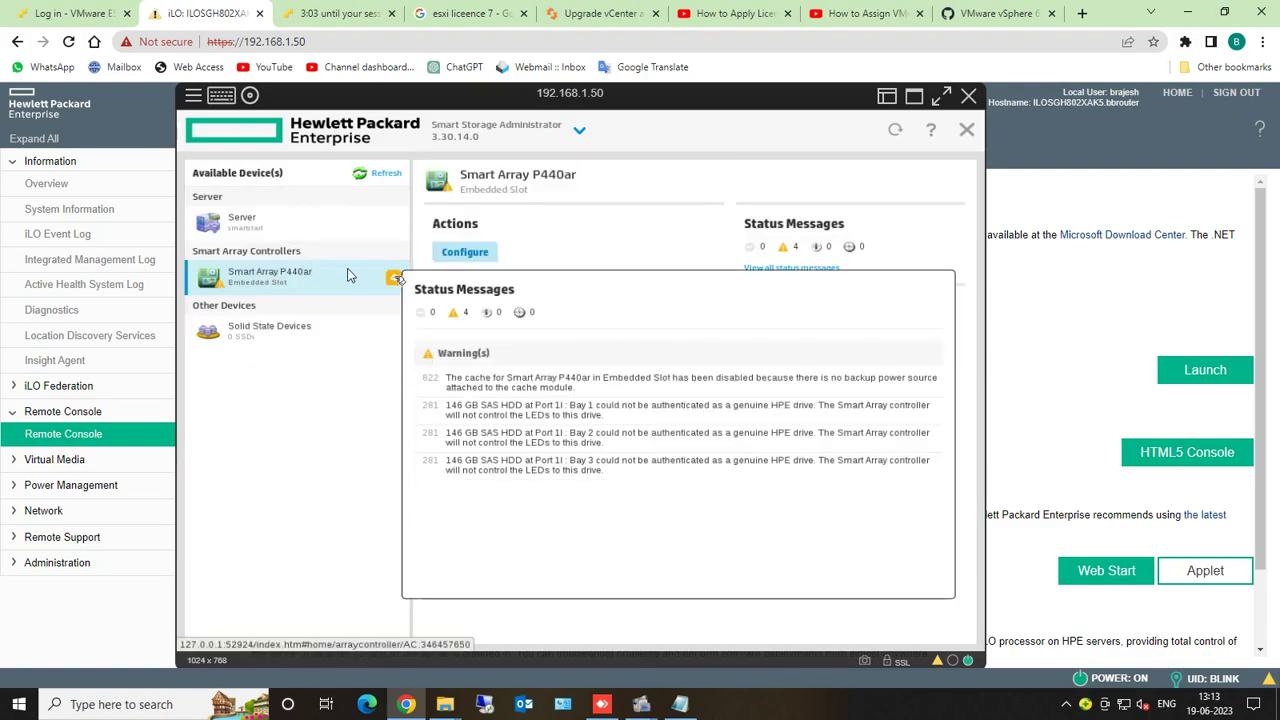
{"action": "left_click", "coordinate": [483, 253]}
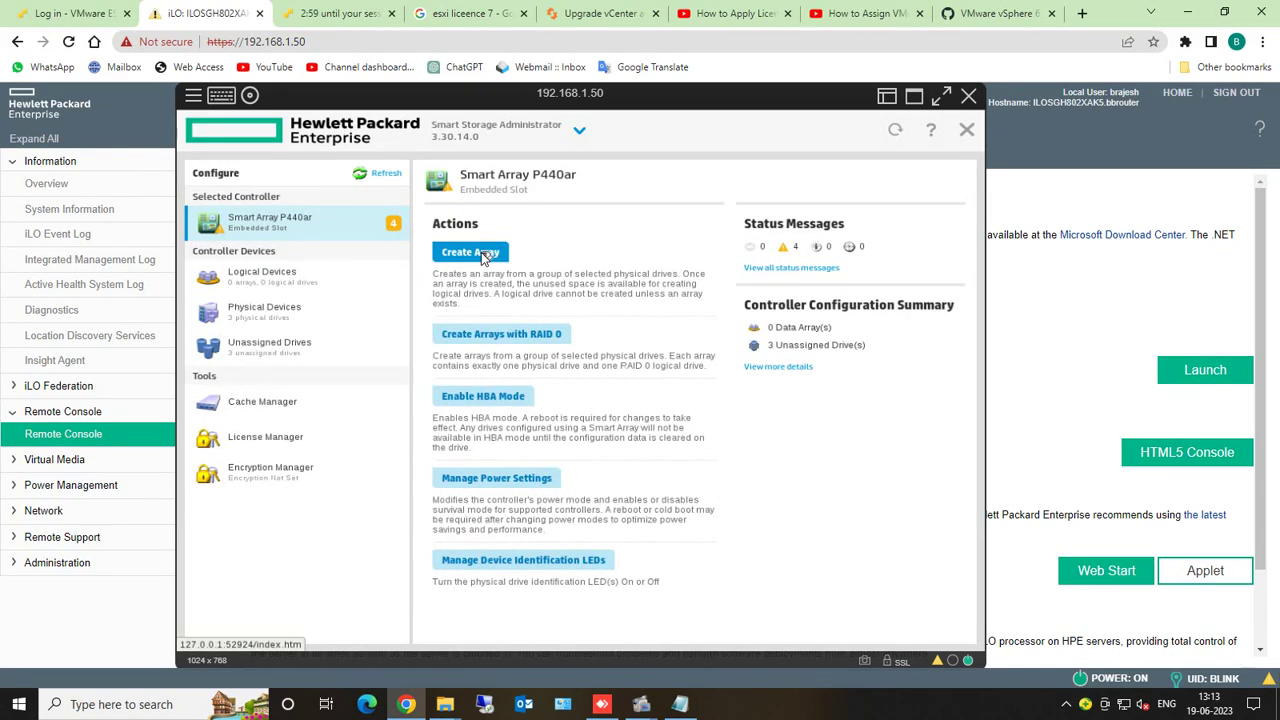
{"action": "left_click", "coordinate": [295, 350]}
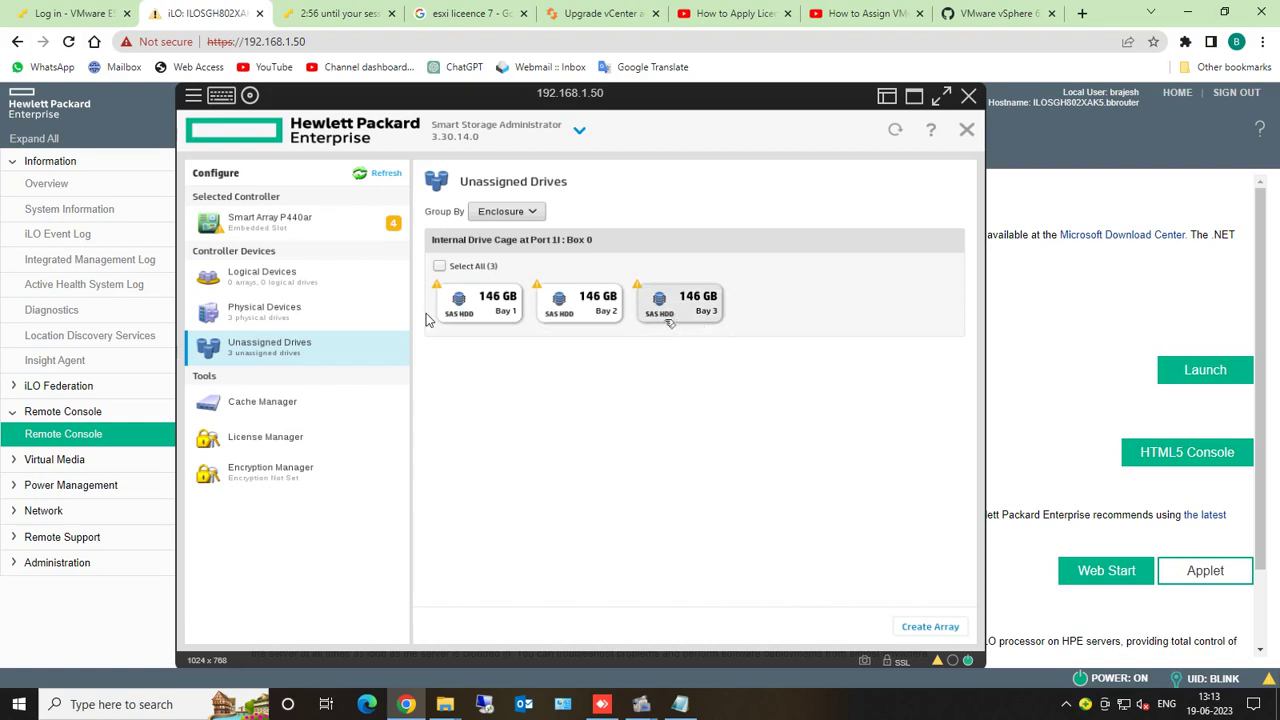
{"action": "left_click", "coordinate": [302, 314]}
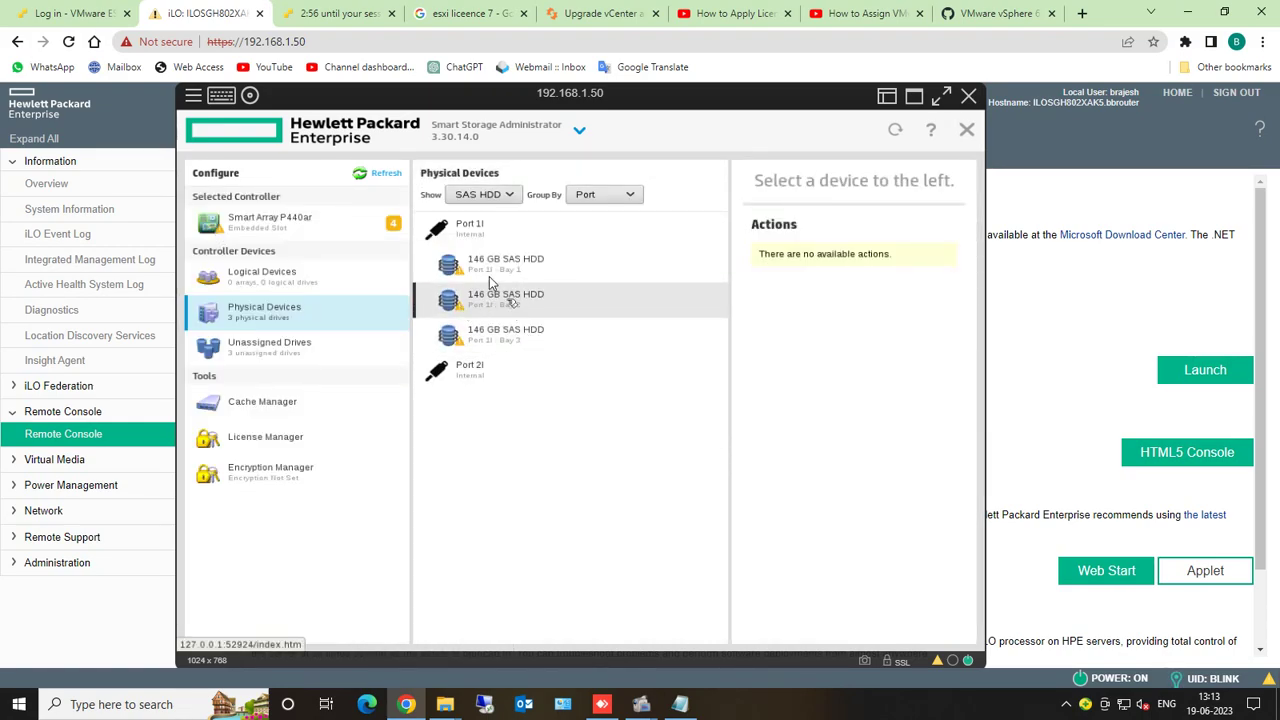
Step: Create an array from the Bay 1 drive with a RAID 0 logical drive, 256 KiB strip size and maximum size
{"action": "left_click", "coordinate": [293, 277]}
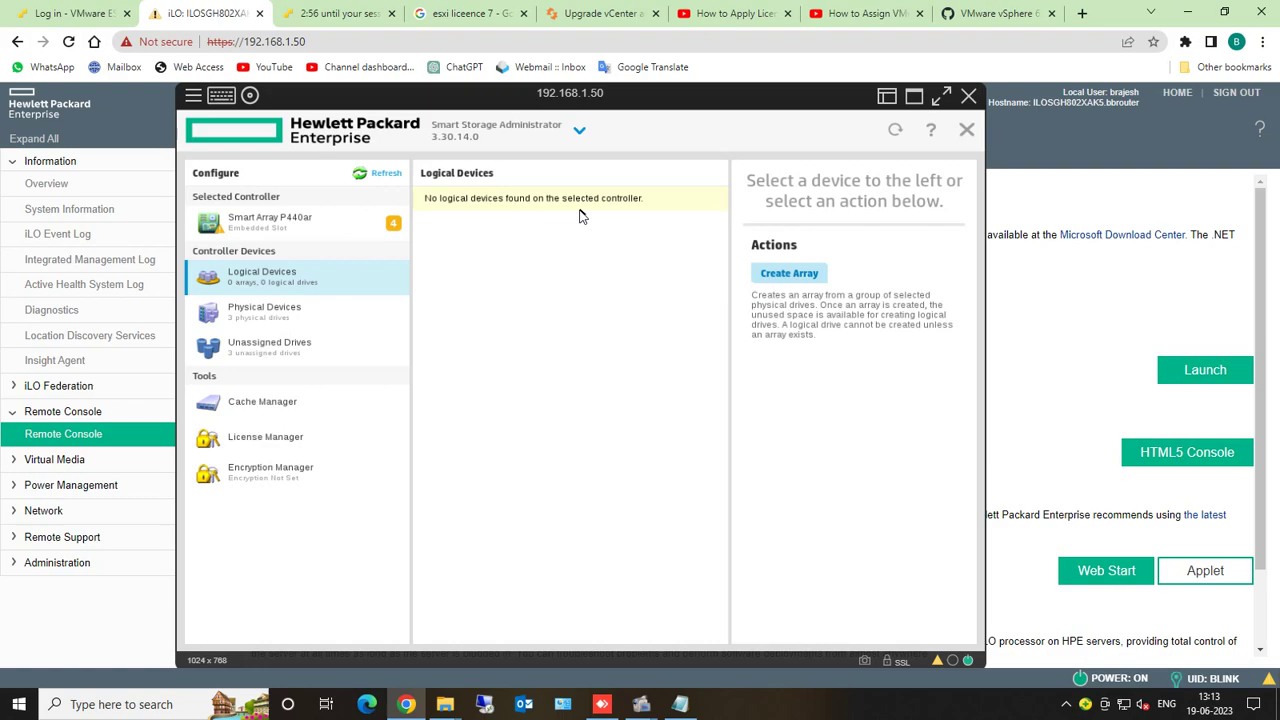
{"action": "left_click", "coordinate": [789, 274]}
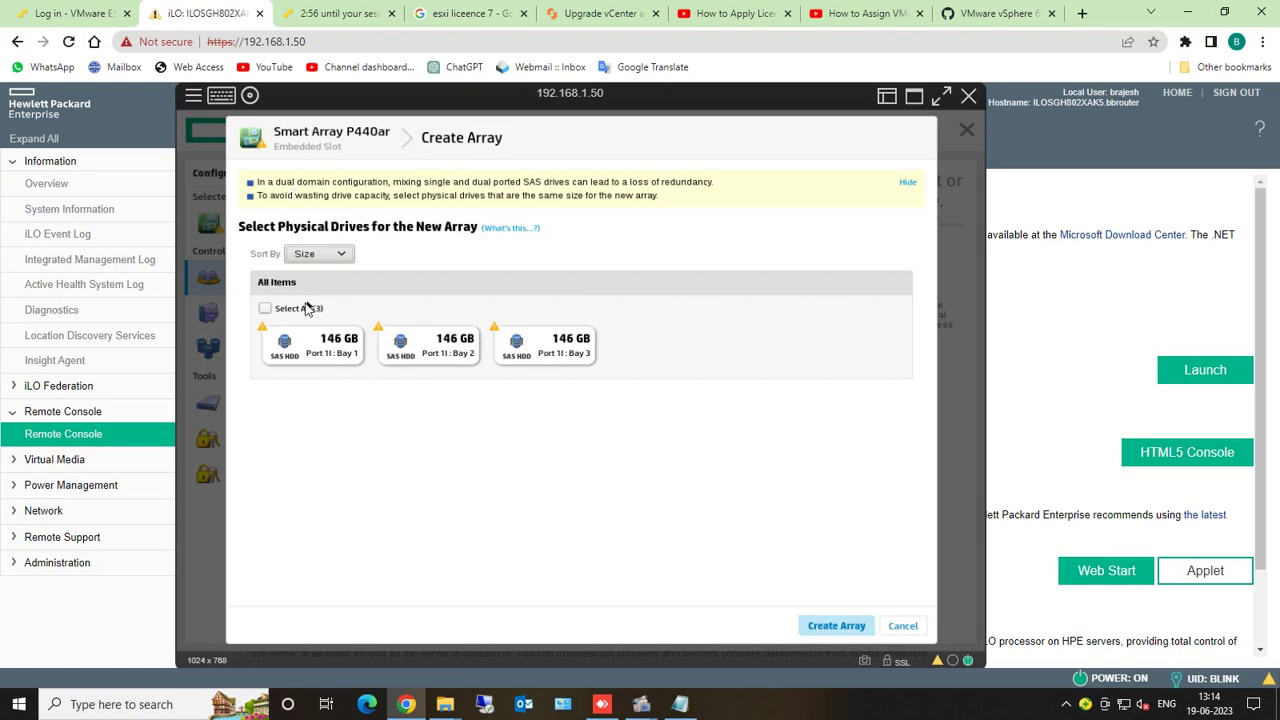
{"action": "left_click", "coordinate": [286, 343]}
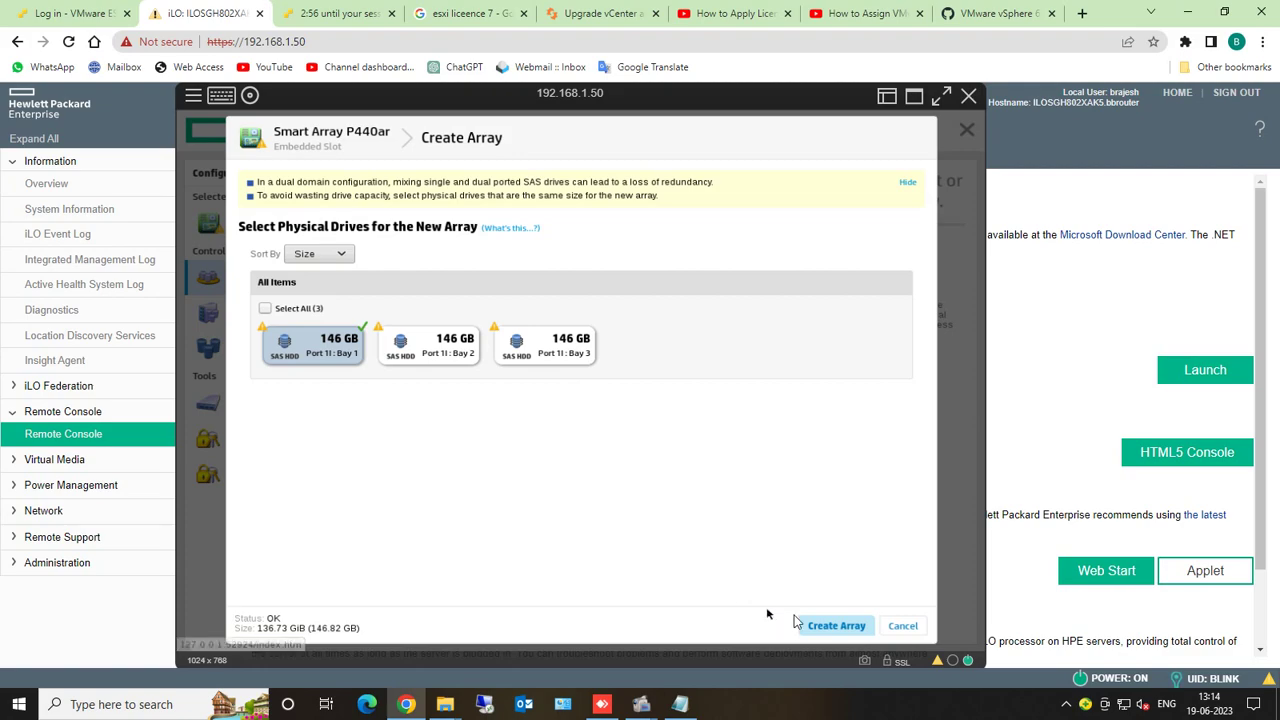
{"action": "left_click", "coordinate": [829, 627]}
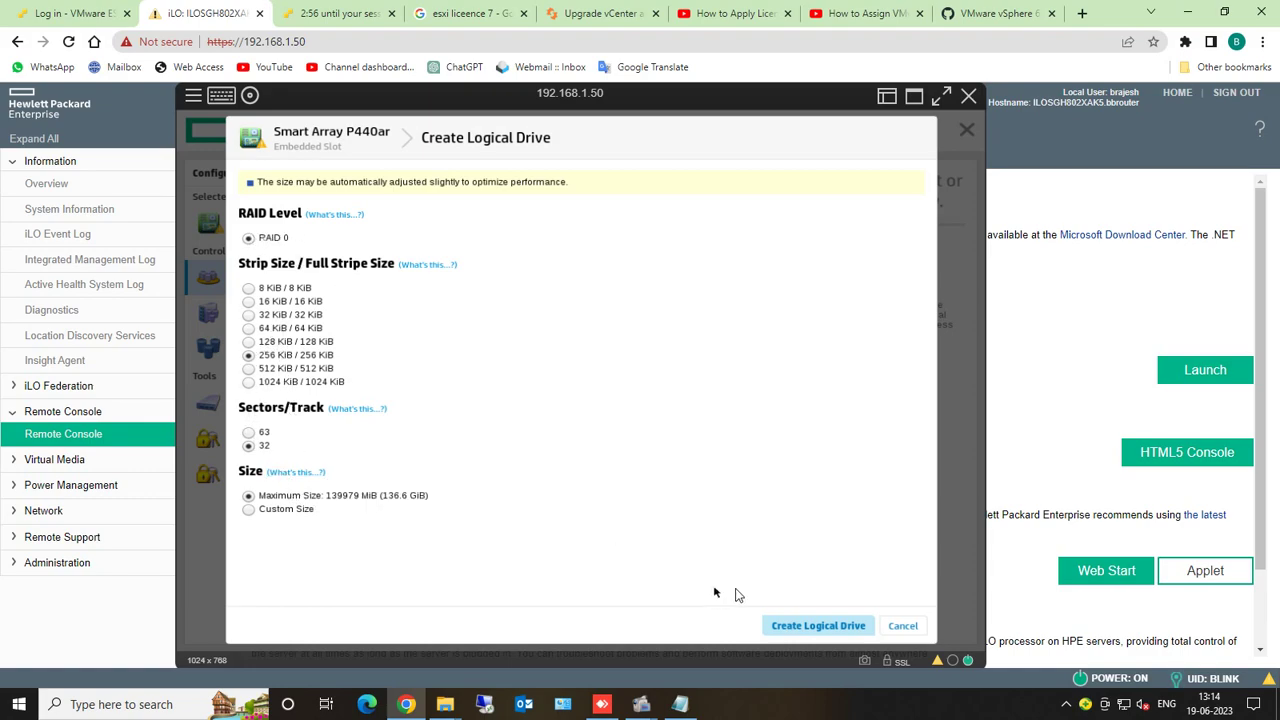
{"action": "left_click", "coordinate": [829, 628]}
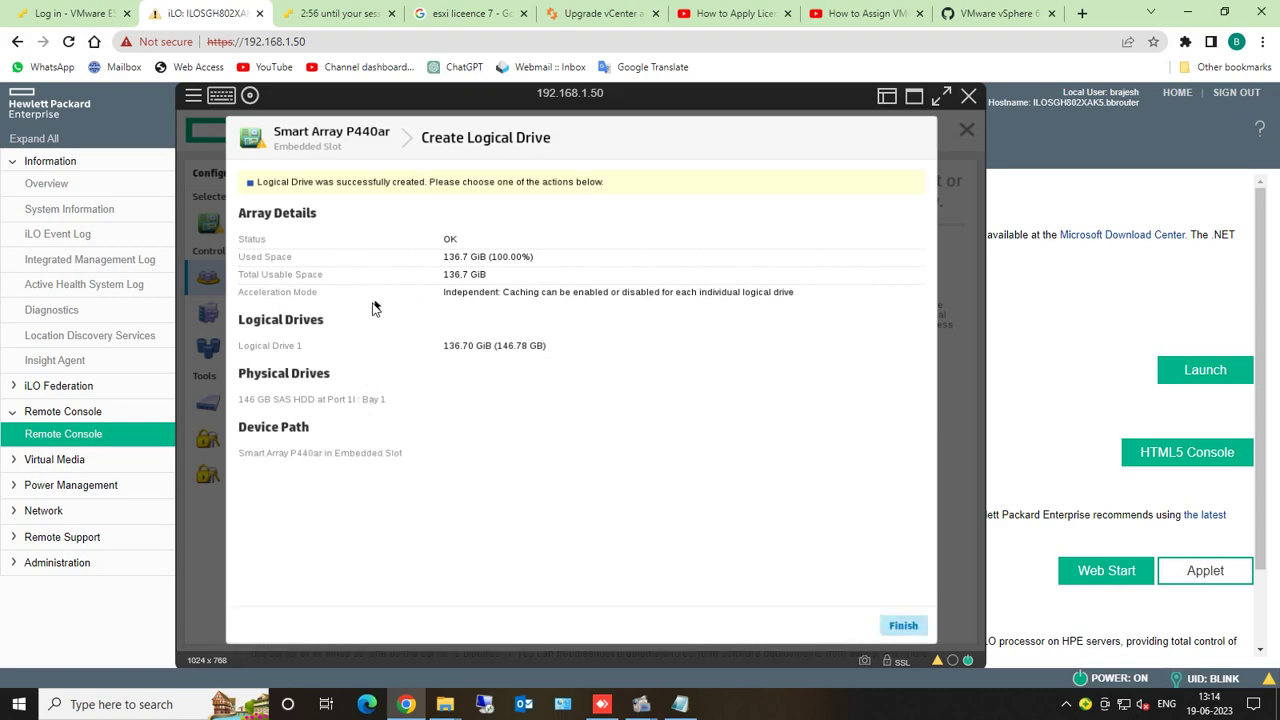
{"action": "left_click", "coordinate": [903, 627]}
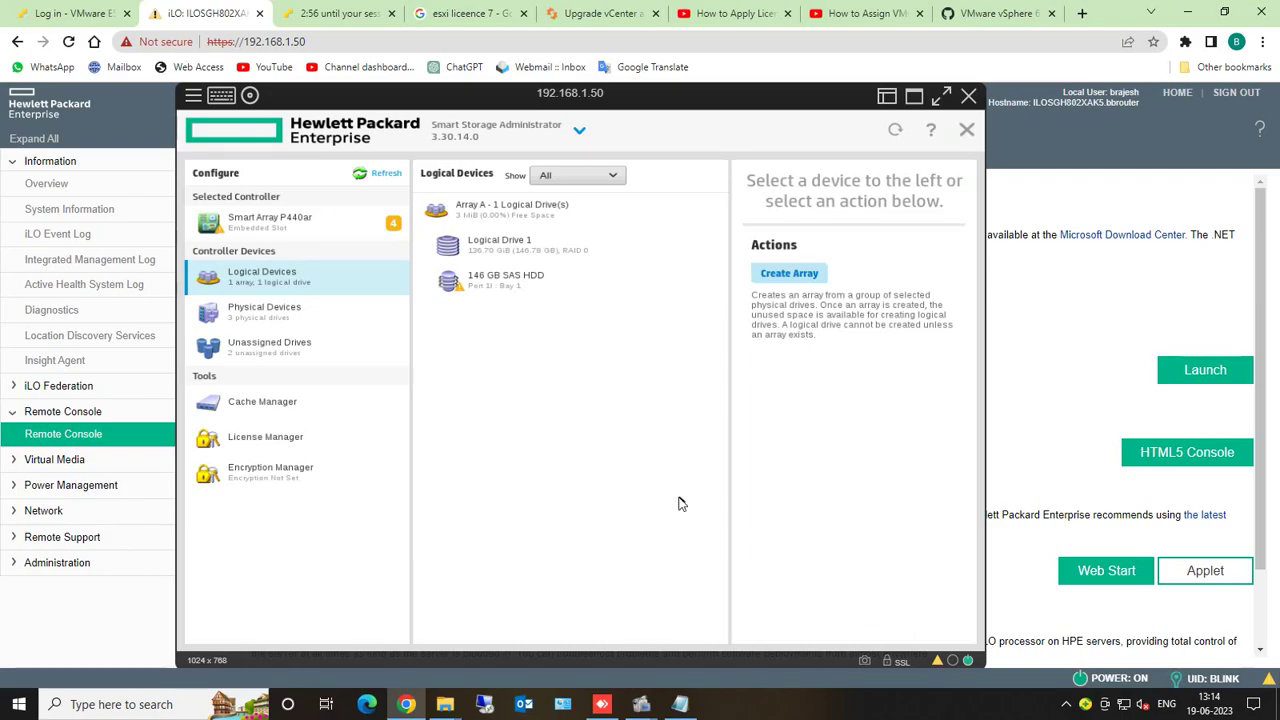
Step: Create a second array from the two unassigned 146 GB SAS drives in Bay 2 and Bay 3
{"action": "left_click", "coordinate": [309, 346]}
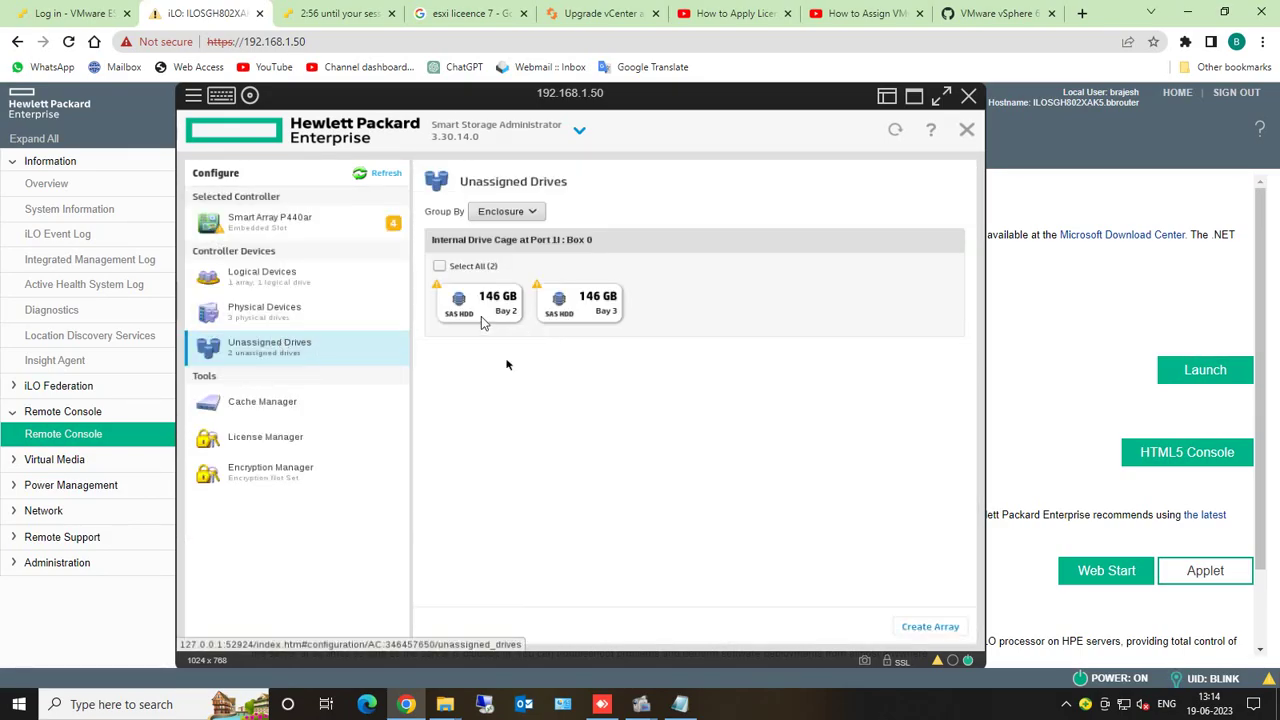
{"action": "left_click", "coordinate": [294, 274]}
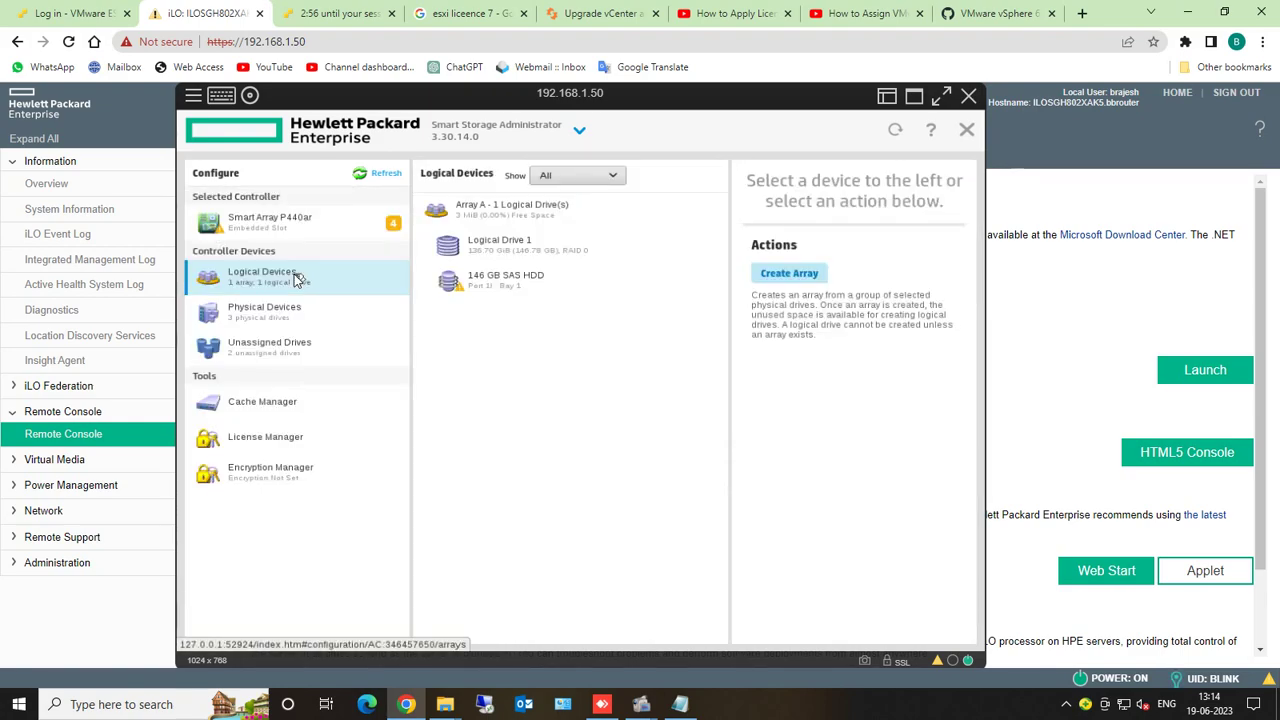
{"action": "left_click", "coordinate": [800, 276]}
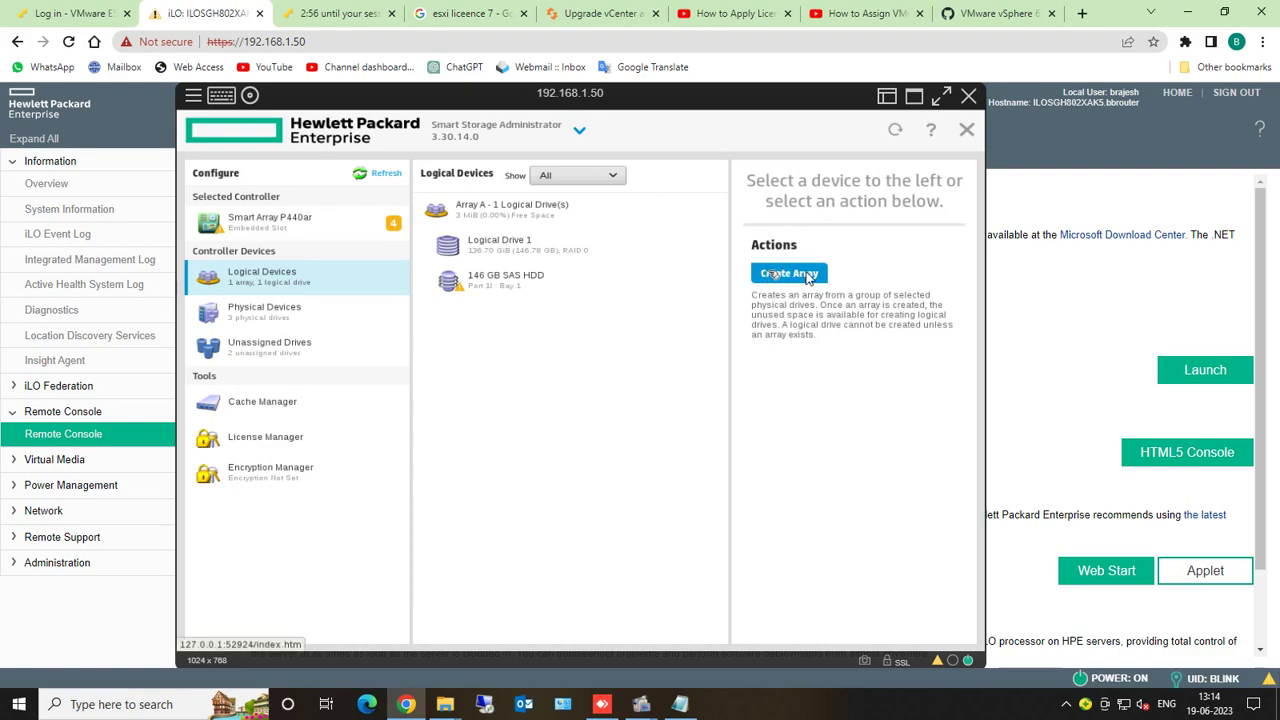
{"action": "left_click", "coordinate": [320, 345]}
{"action": "left_click", "coordinate": [432, 346]}
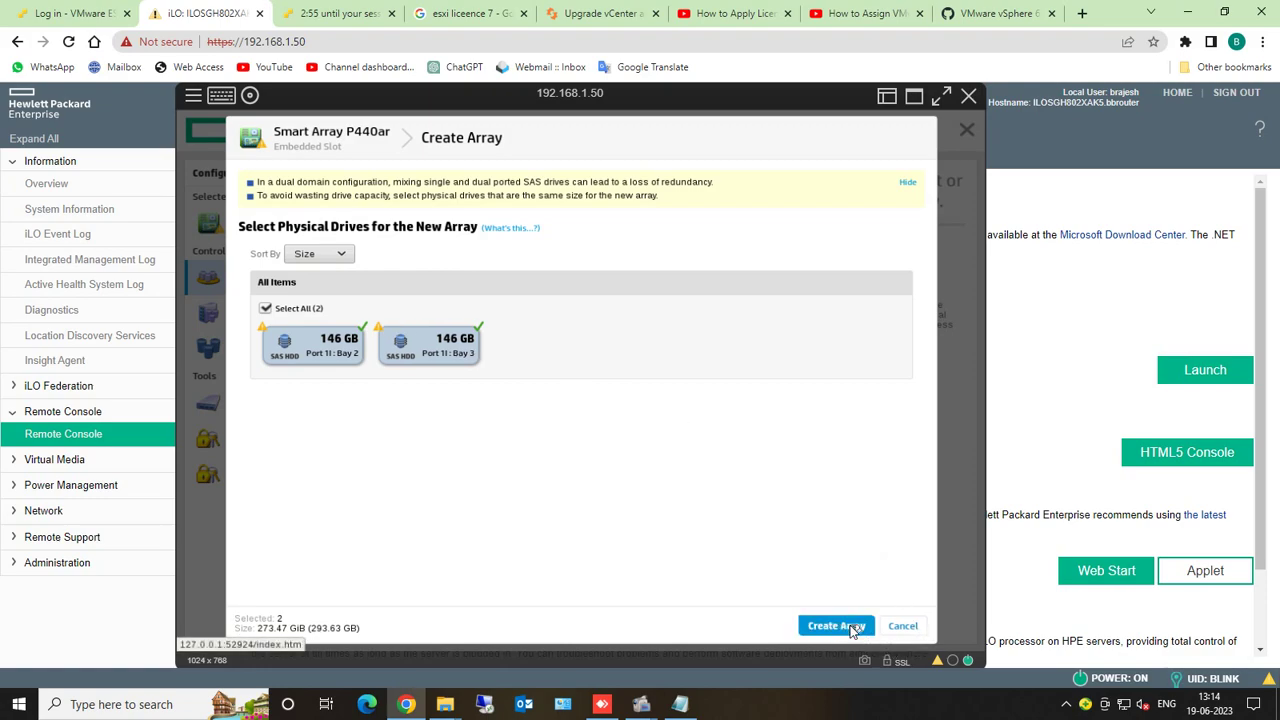
{"action": "left_click", "coordinate": [850, 626]}
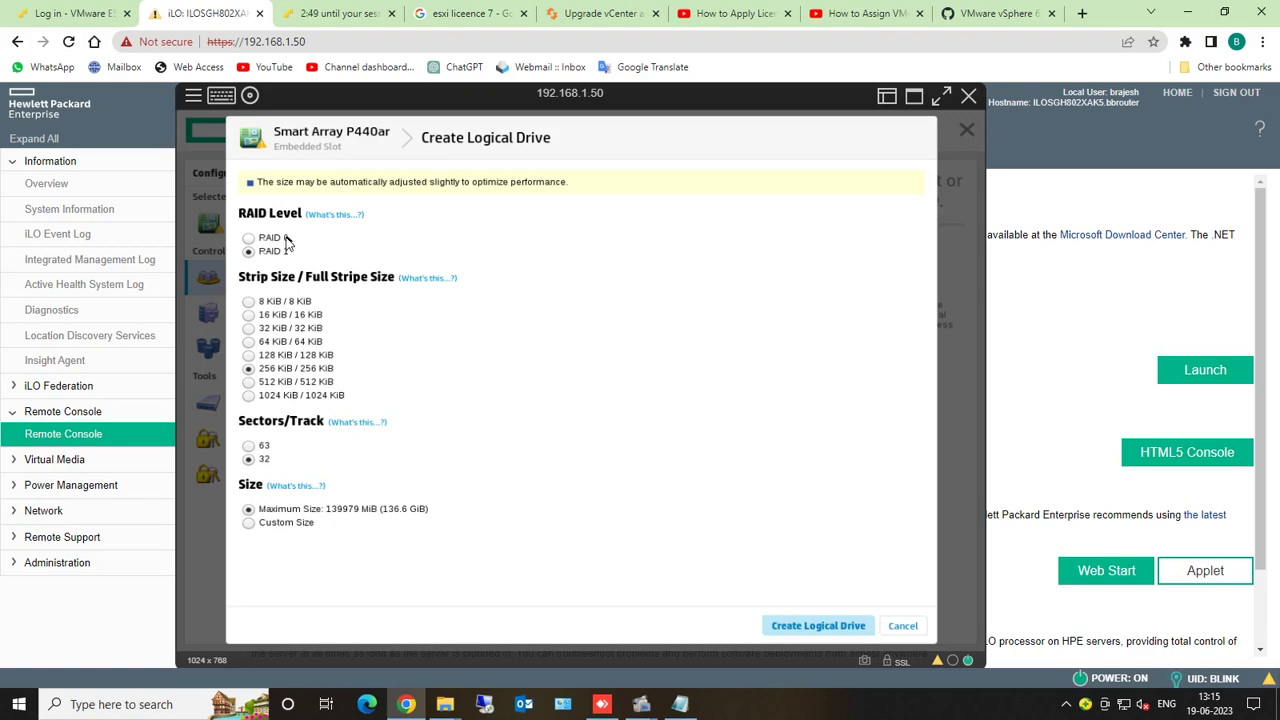
Step: Create a RAID 1 logical drive on the new array with 256 KiB strip size, 32 sectors per track and maximum size
{"action": "left_click", "coordinate": [250, 238]}
{"action": "left_click", "coordinate": [277, 254]}
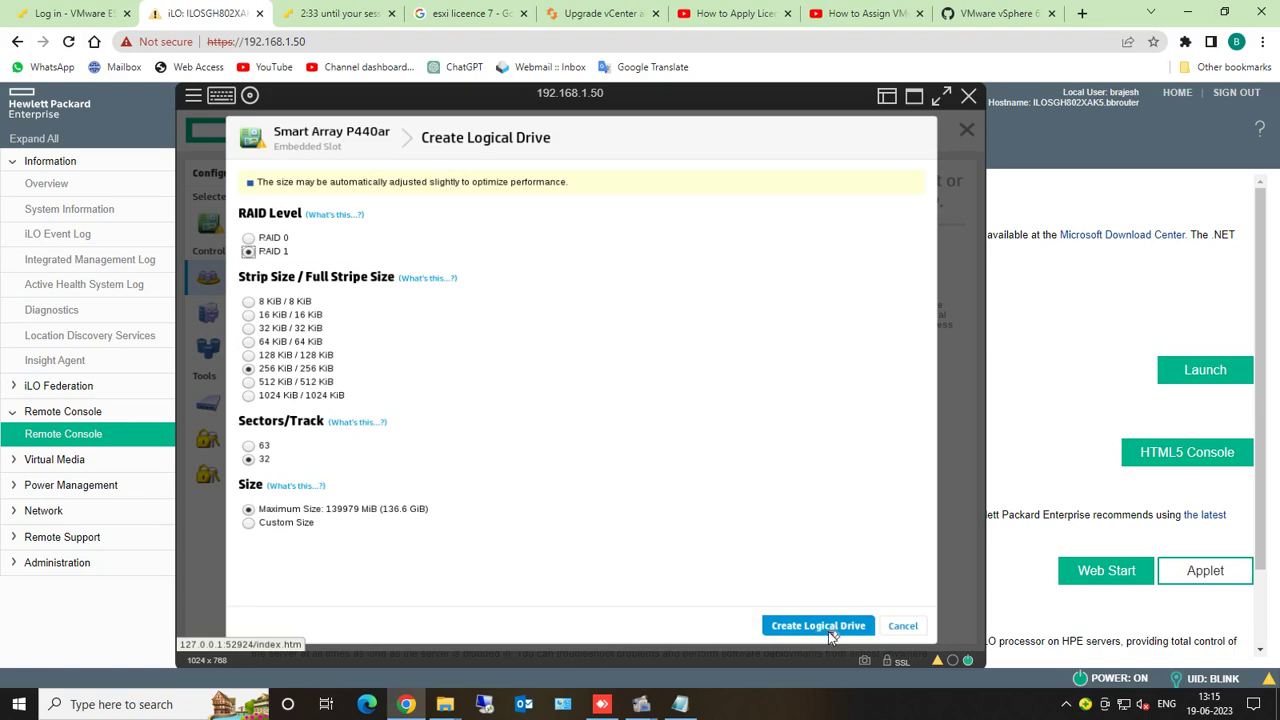
{"action": "left_click", "coordinate": [828, 626]}
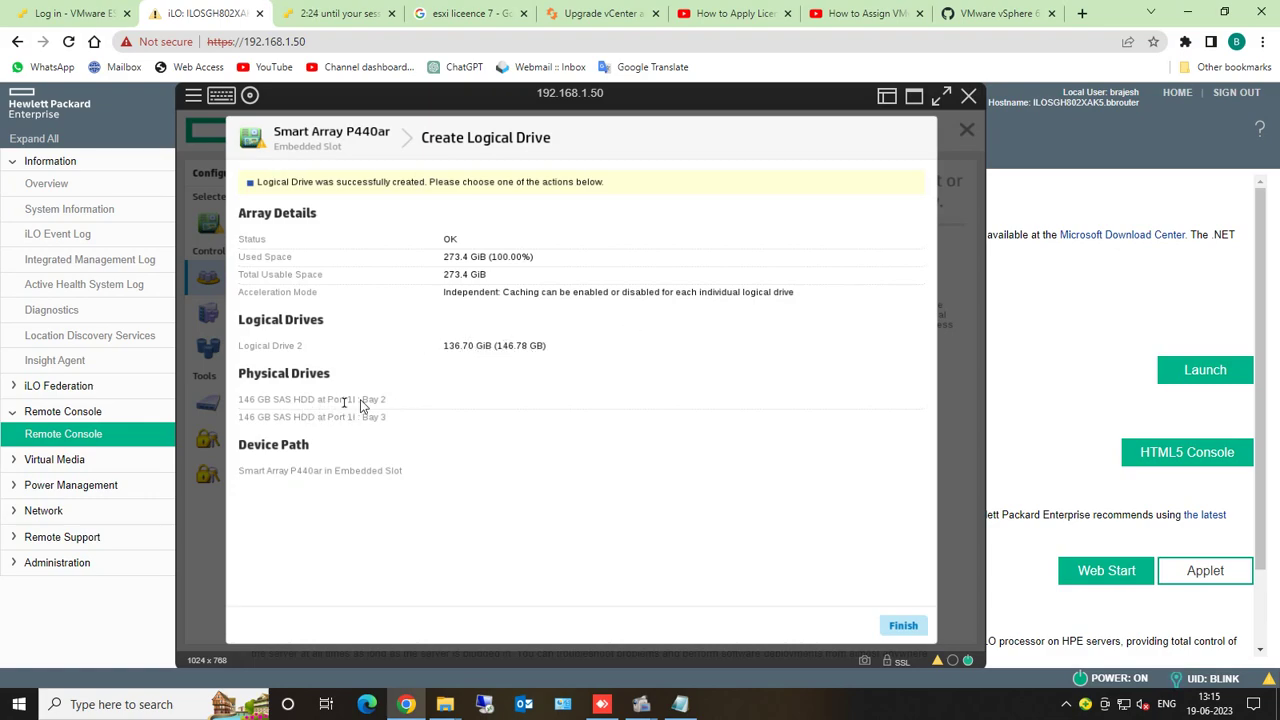
{"action": "left_click", "coordinate": [903, 626]}
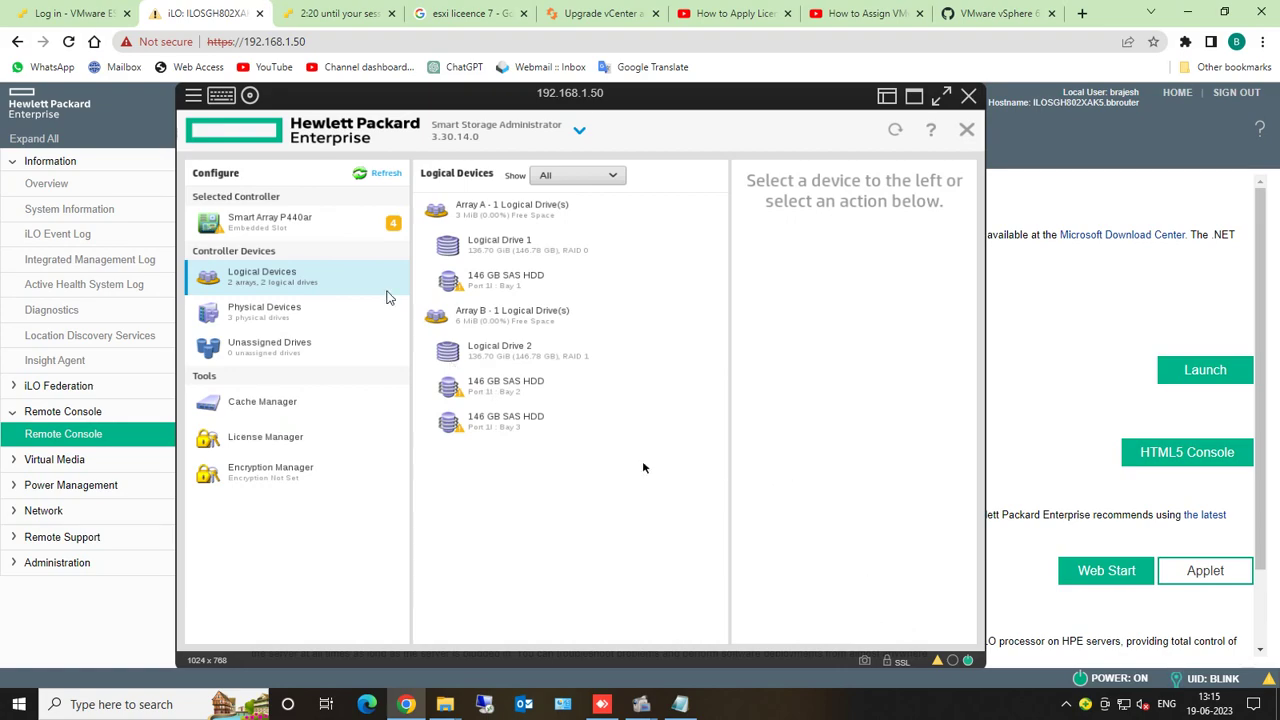
Step: Review the details of Array A and both logical drives, checking each logical drive's RAID level
{"action": "left_click", "coordinate": [553, 256]}
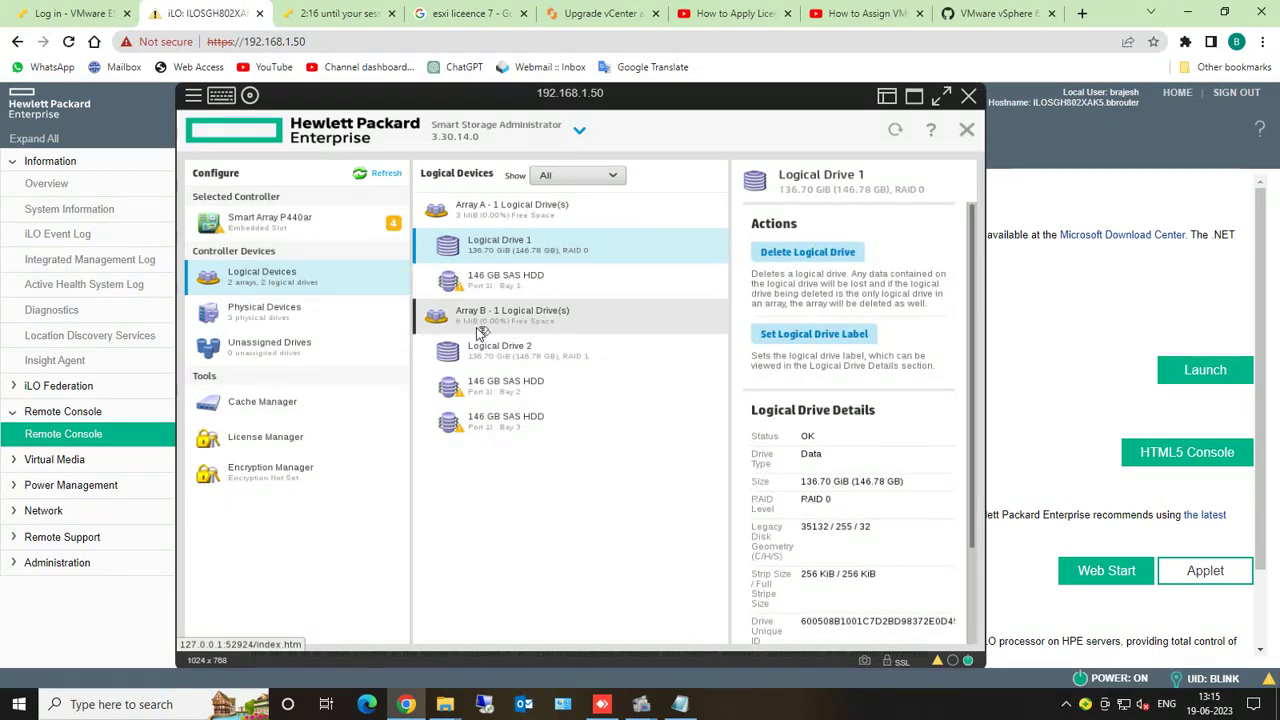
{"action": "left_click", "coordinate": [470, 210]}
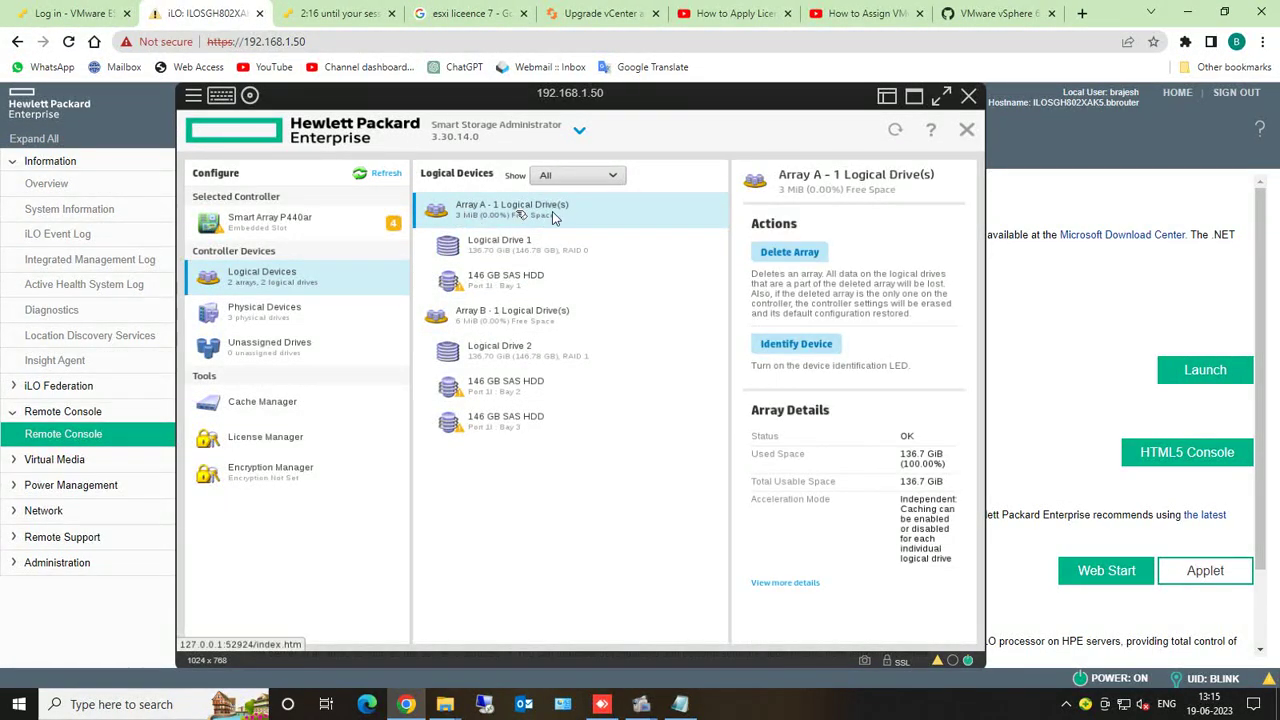
{"action": "left_click", "coordinate": [500, 250]}
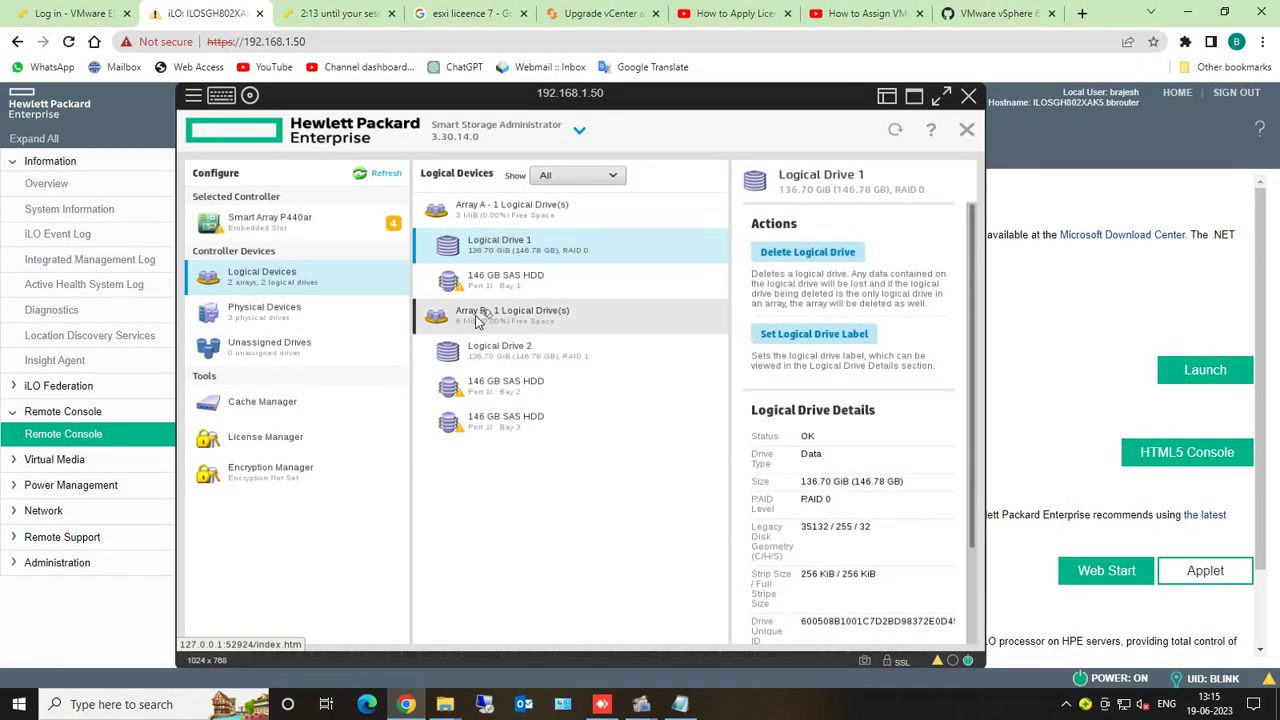
{"action": "left_click", "coordinate": [490, 349]}
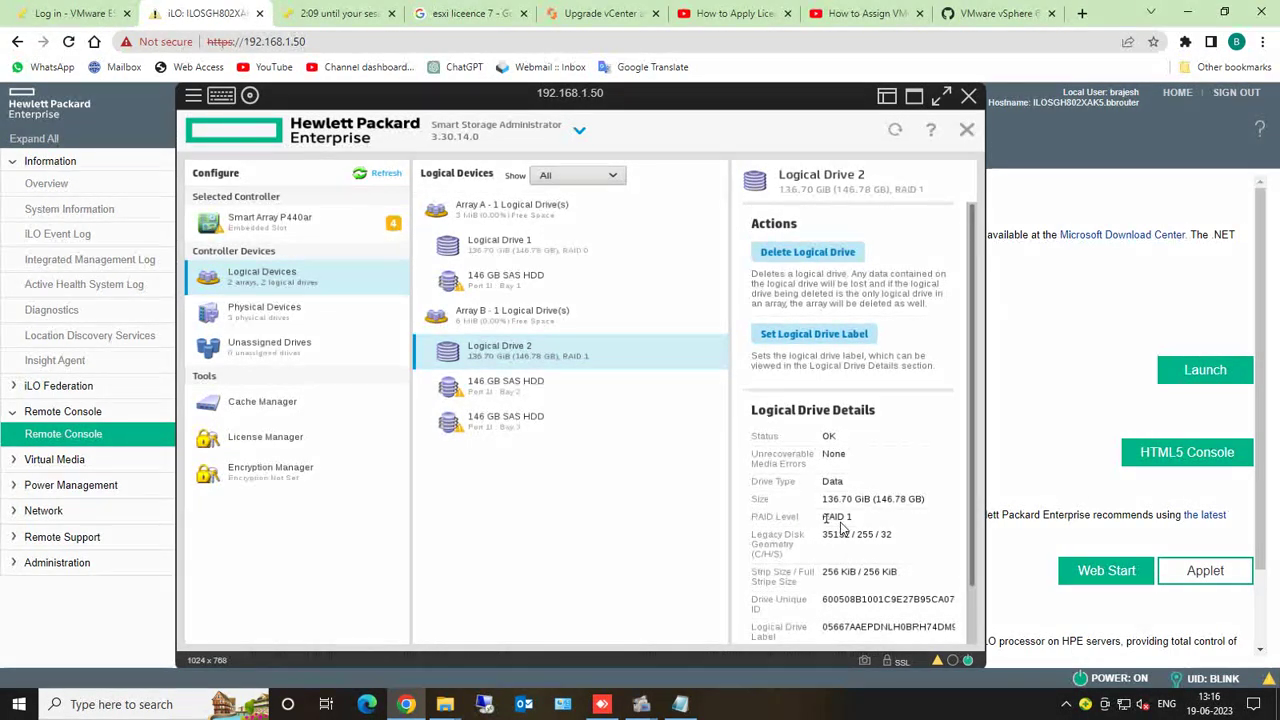
{"action": "left_click_drag", "start_coordinate": [822, 517], "coordinate": [856, 520]}
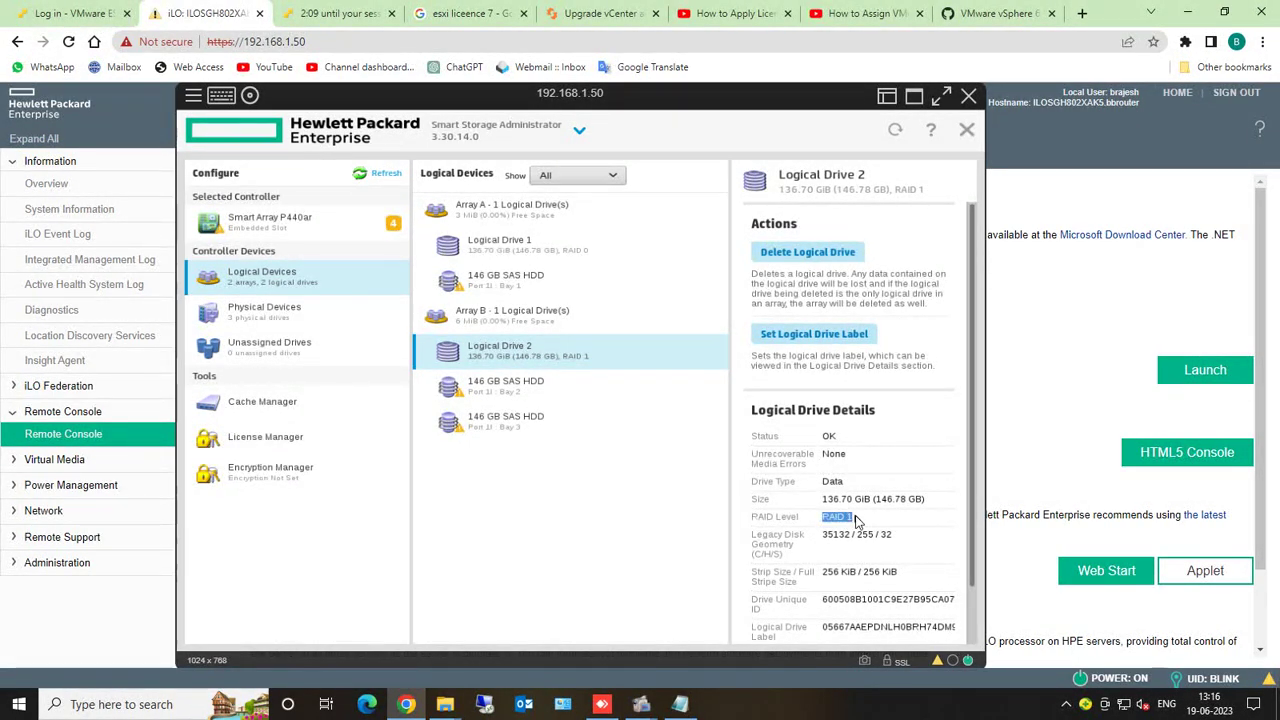
{"action": "left_click", "coordinate": [858, 524]}
{"action": "left_click", "coordinate": [529, 250]}
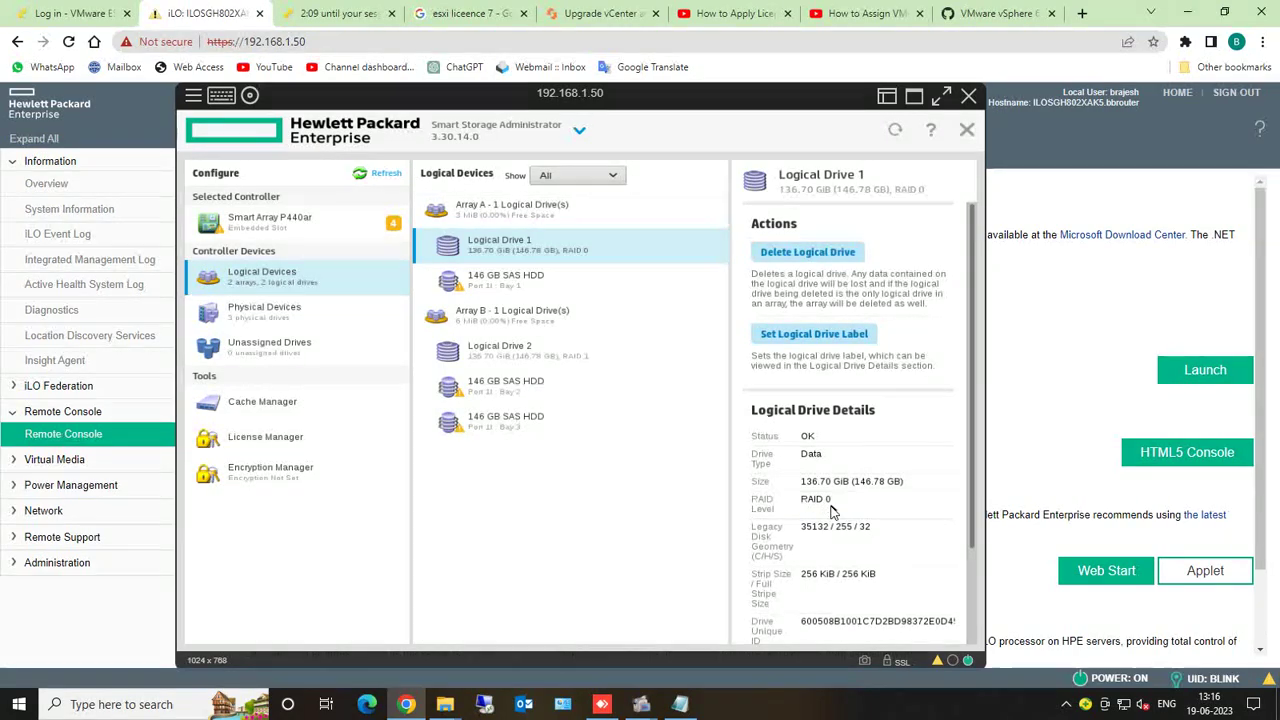
Step: Rescan the system and reopen the Smart Array P440ar configuration to show its logical devices
{"action": "left_click", "coordinate": [895, 132]}
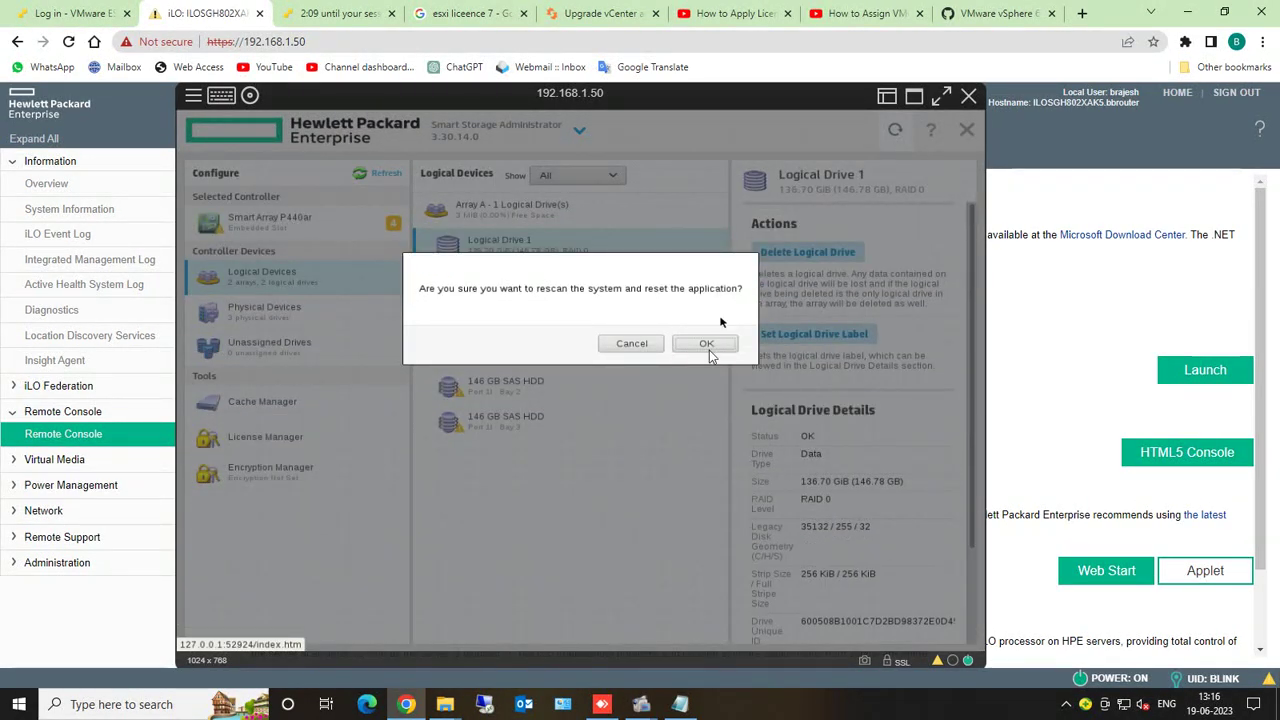
{"action": "left_click", "coordinate": [706, 344]}
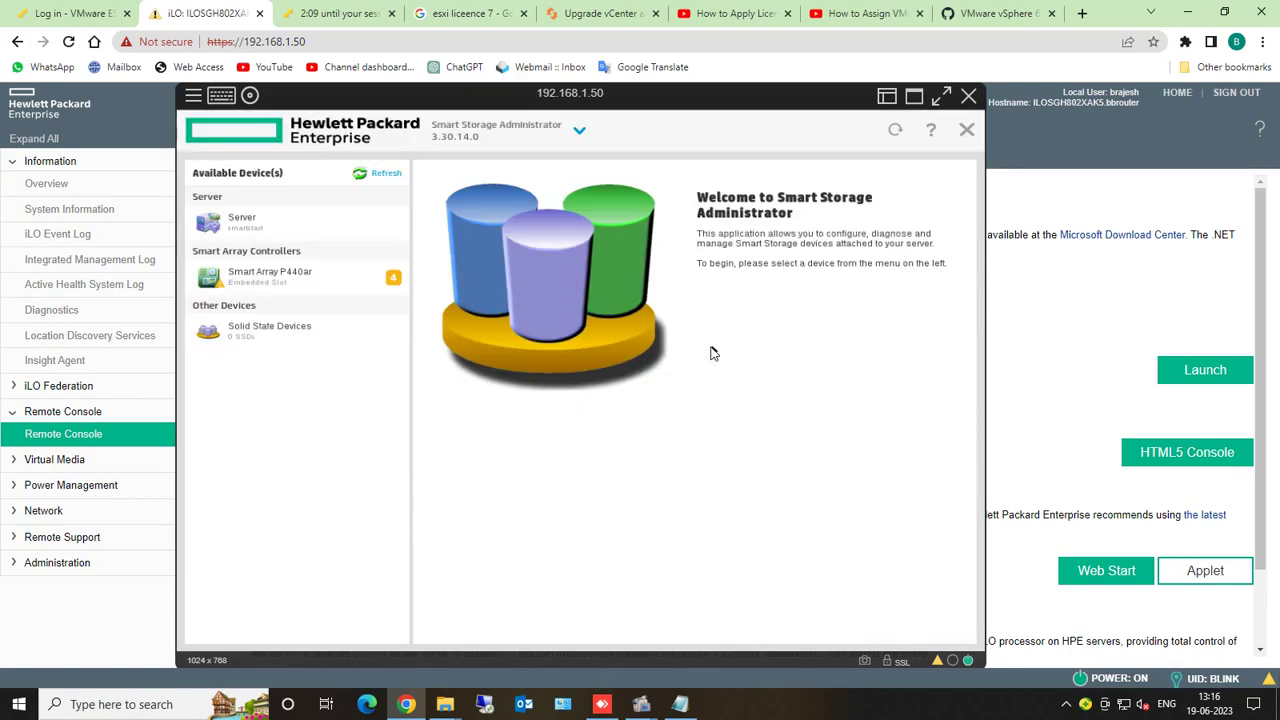
{"action": "left_click", "coordinate": [277, 282]}
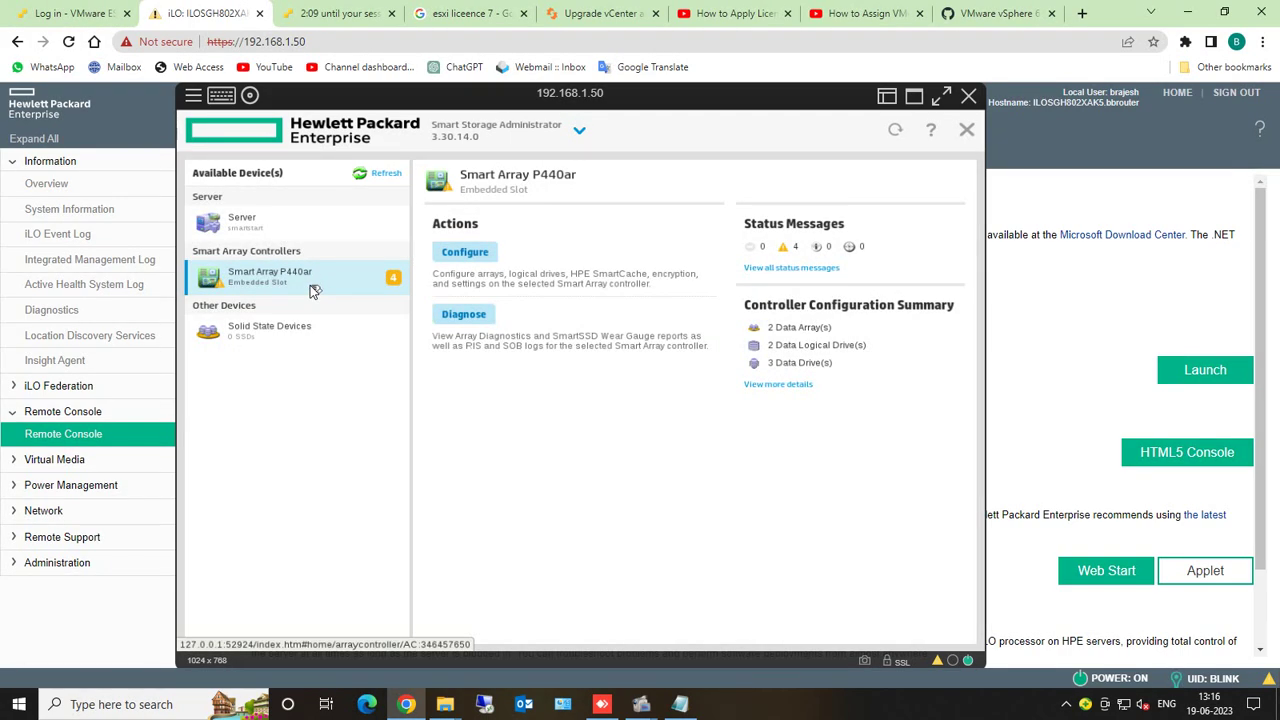
{"action": "left_click", "coordinate": [462, 252]}
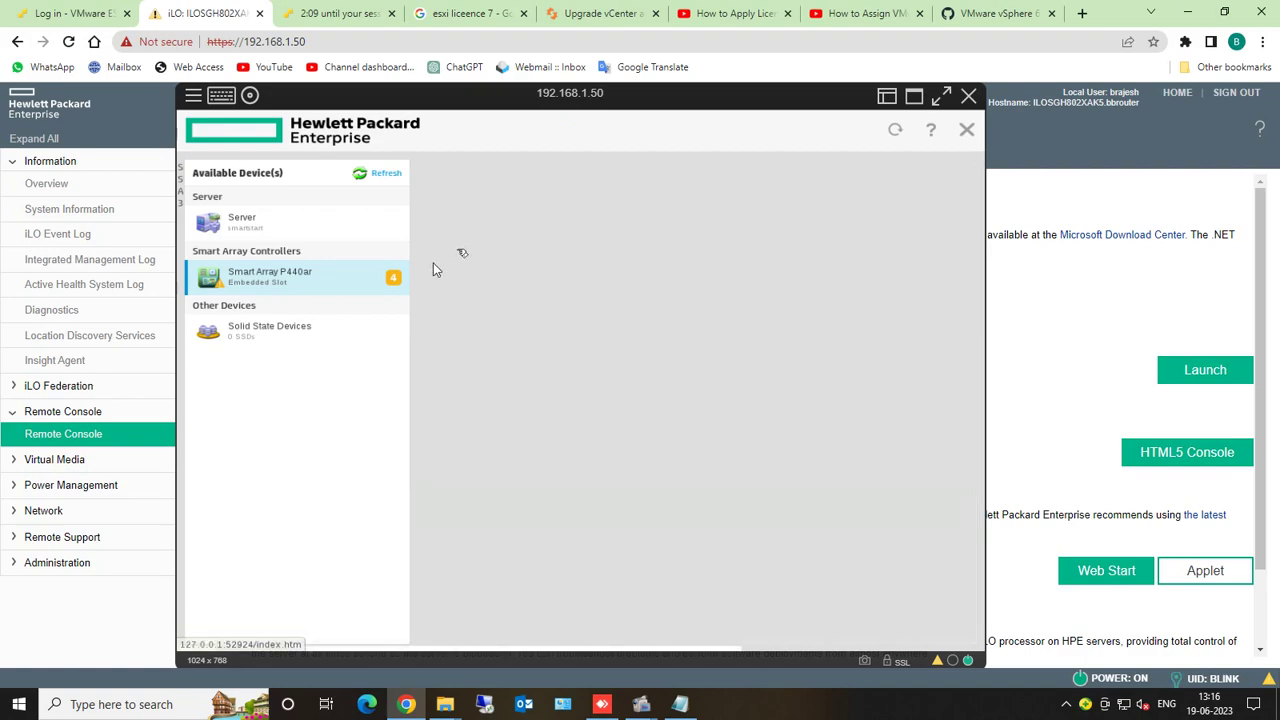
{"action": "left_click", "coordinate": [288, 279]}
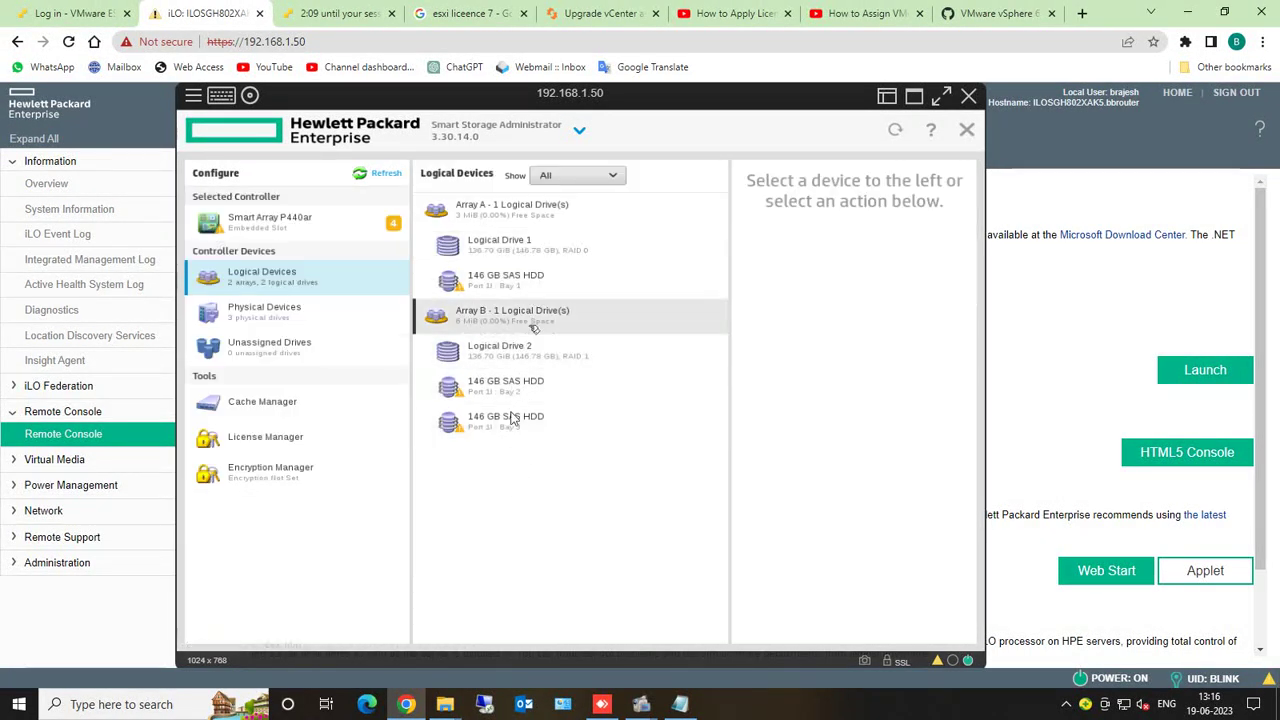
Step: Exit Smart Storage Administrator and return to the Intelligent Provisioning home screen
{"action": "left_click", "coordinate": [968, 130]}
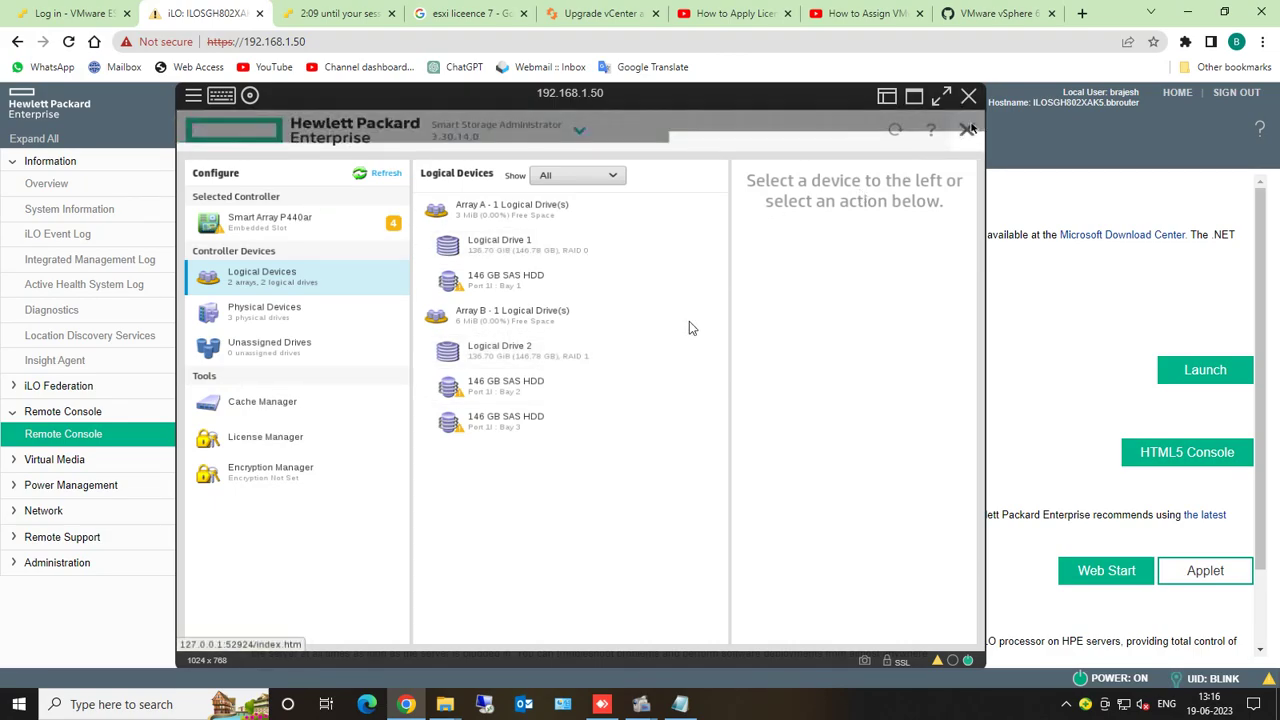
{"action": "left_click", "coordinate": [642, 348]}
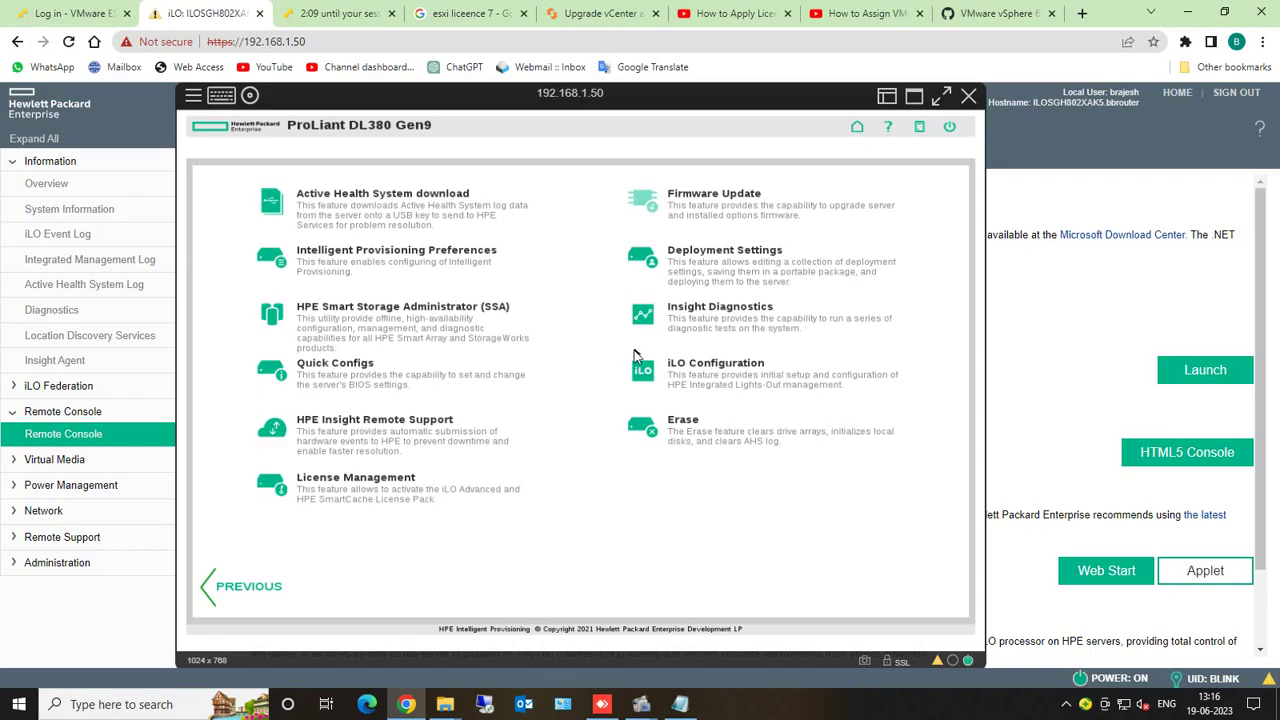
{"action": "left_click", "coordinate": [857, 128]}
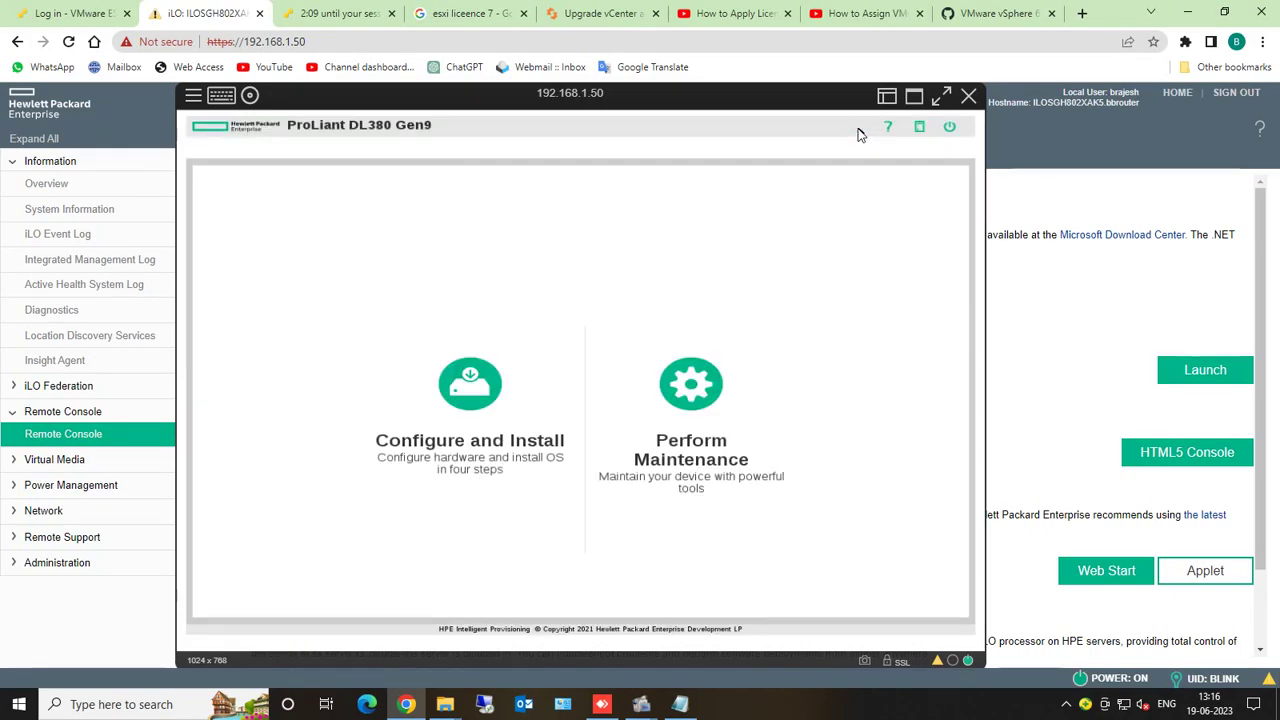
Step: Start Configure and Install with system software update skipped, current array configuration kept and the HP Smart Array P440ar as target controller
{"action": "left_click", "coordinate": [479, 380]}
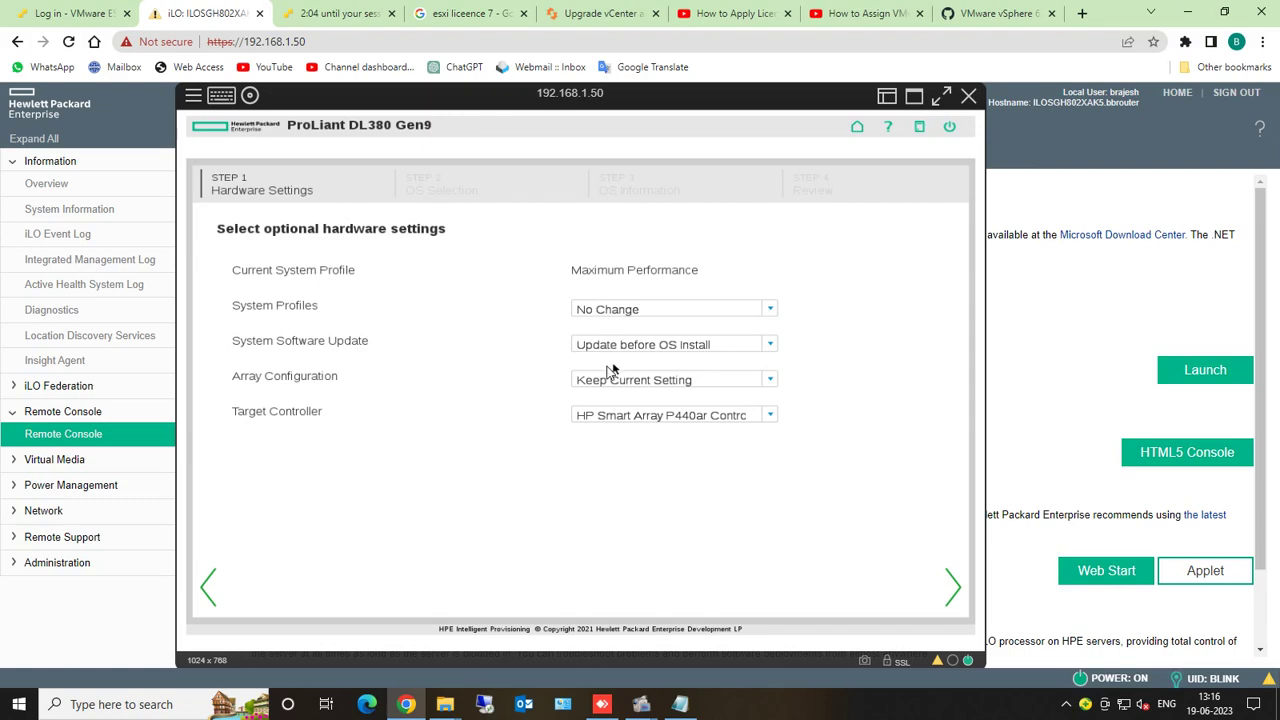
{"action": "left_click", "coordinate": [643, 350]}
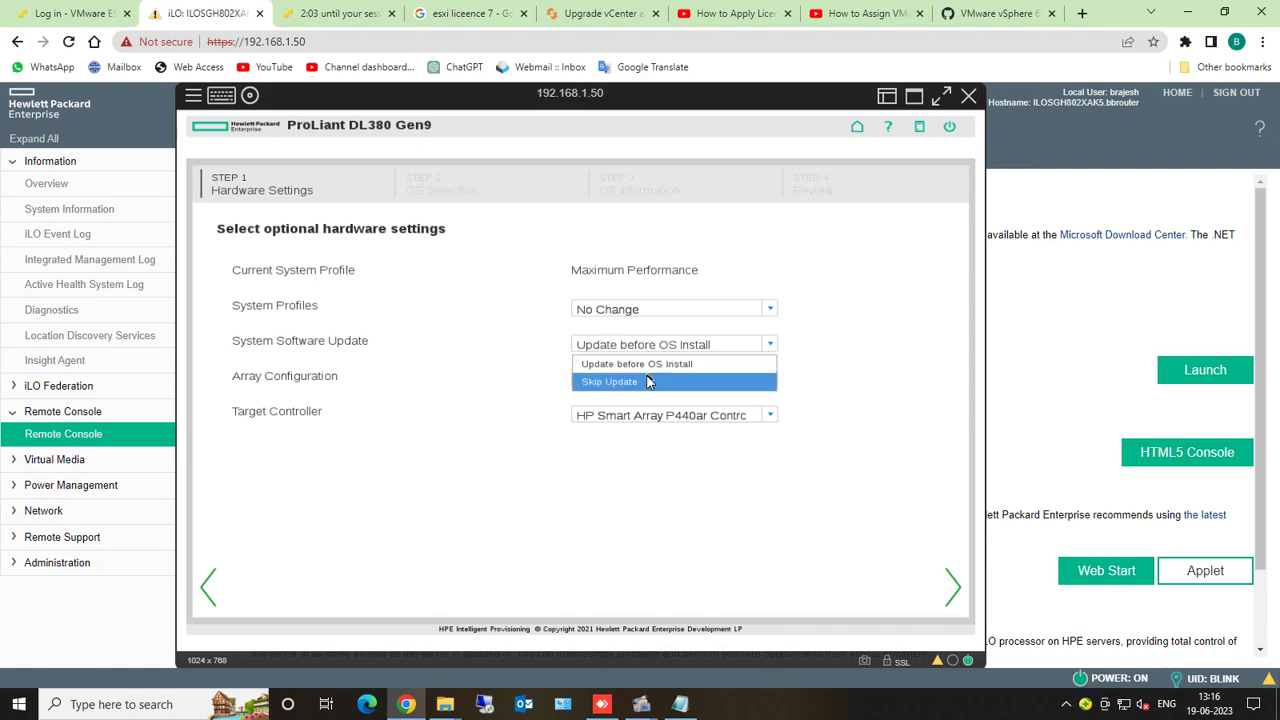
{"action": "left_click", "coordinate": [648, 383]}
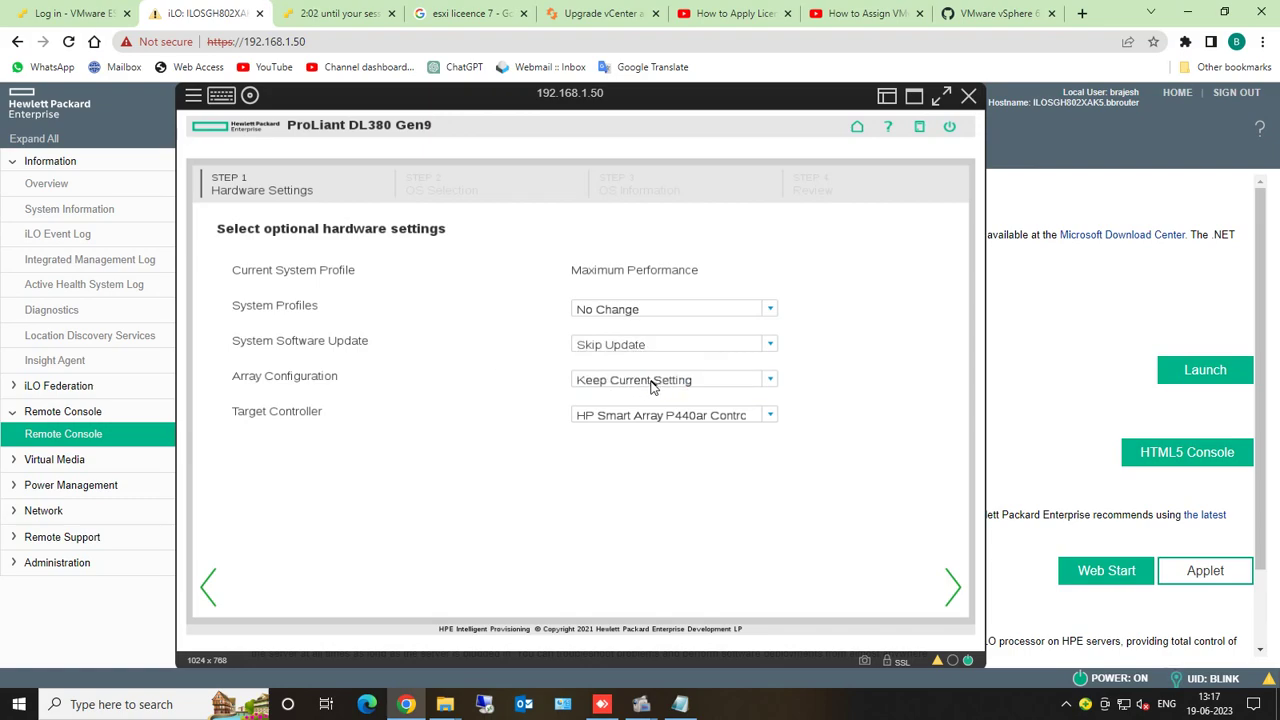
{"action": "left_click", "coordinate": [652, 384]}
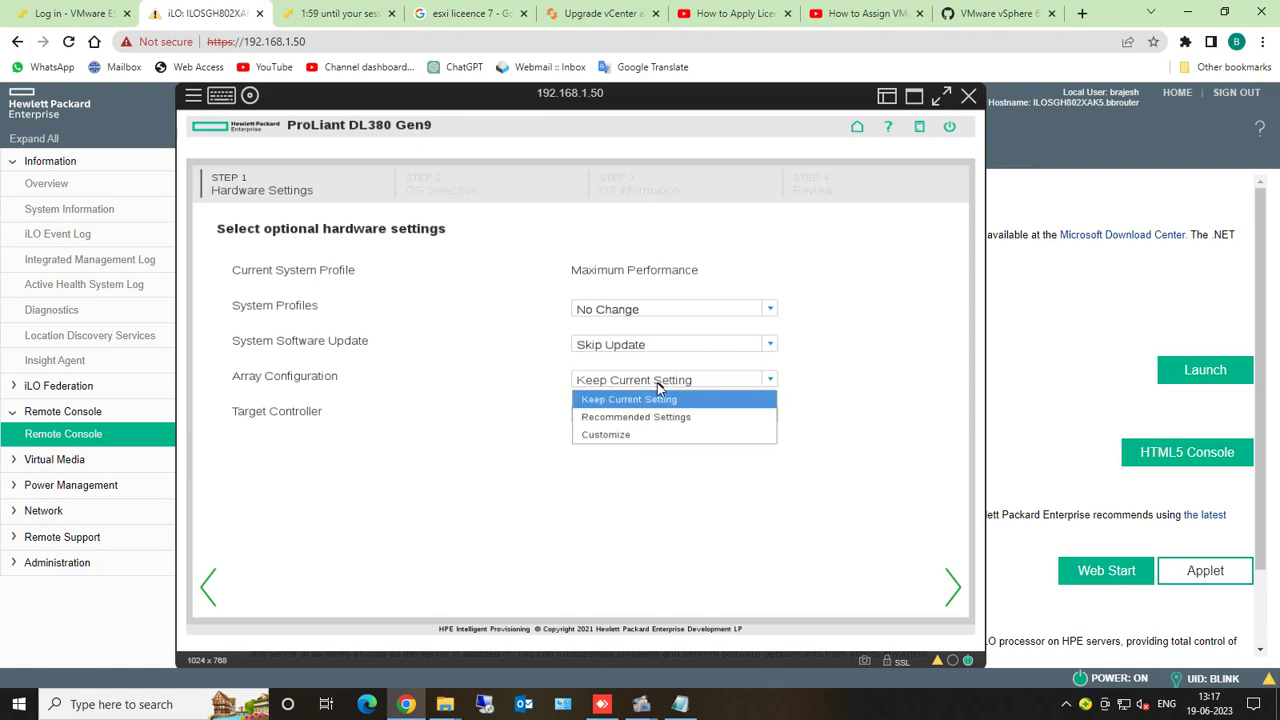
{"action": "left_click", "coordinate": [657, 390]}
{"action": "left_click", "coordinate": [679, 417]}
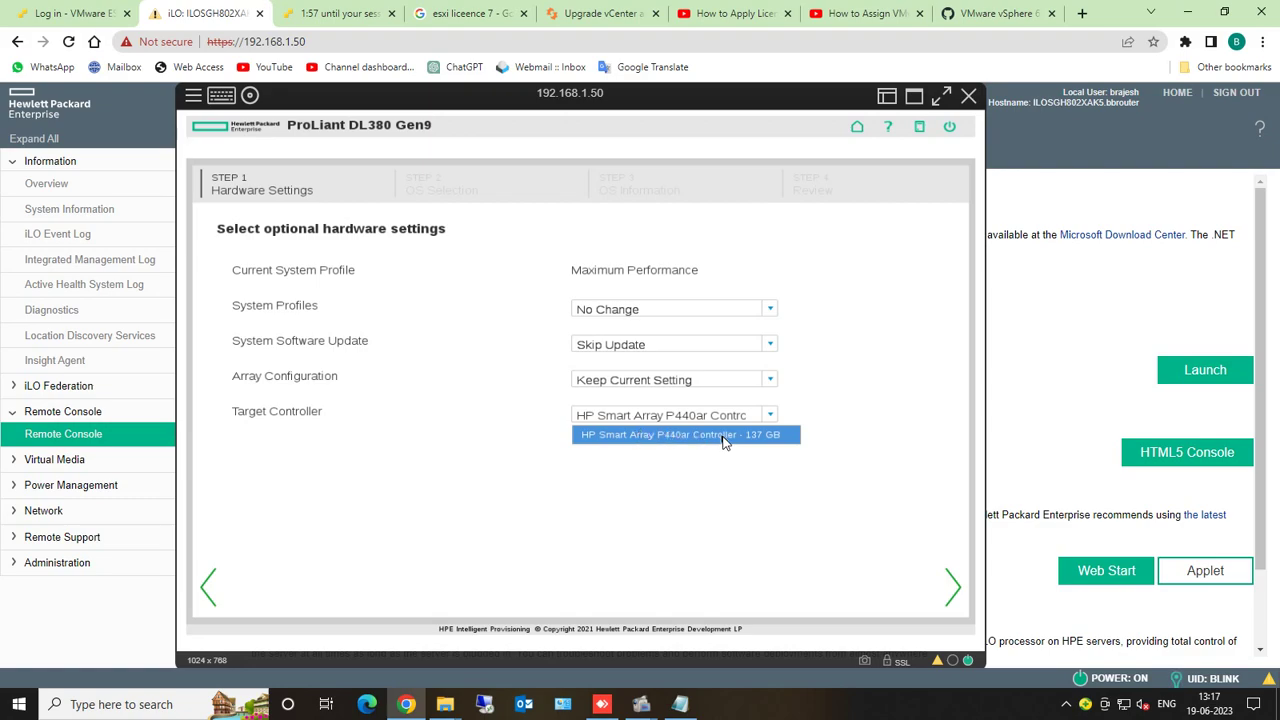
{"action": "left_click", "coordinate": [952, 594]}
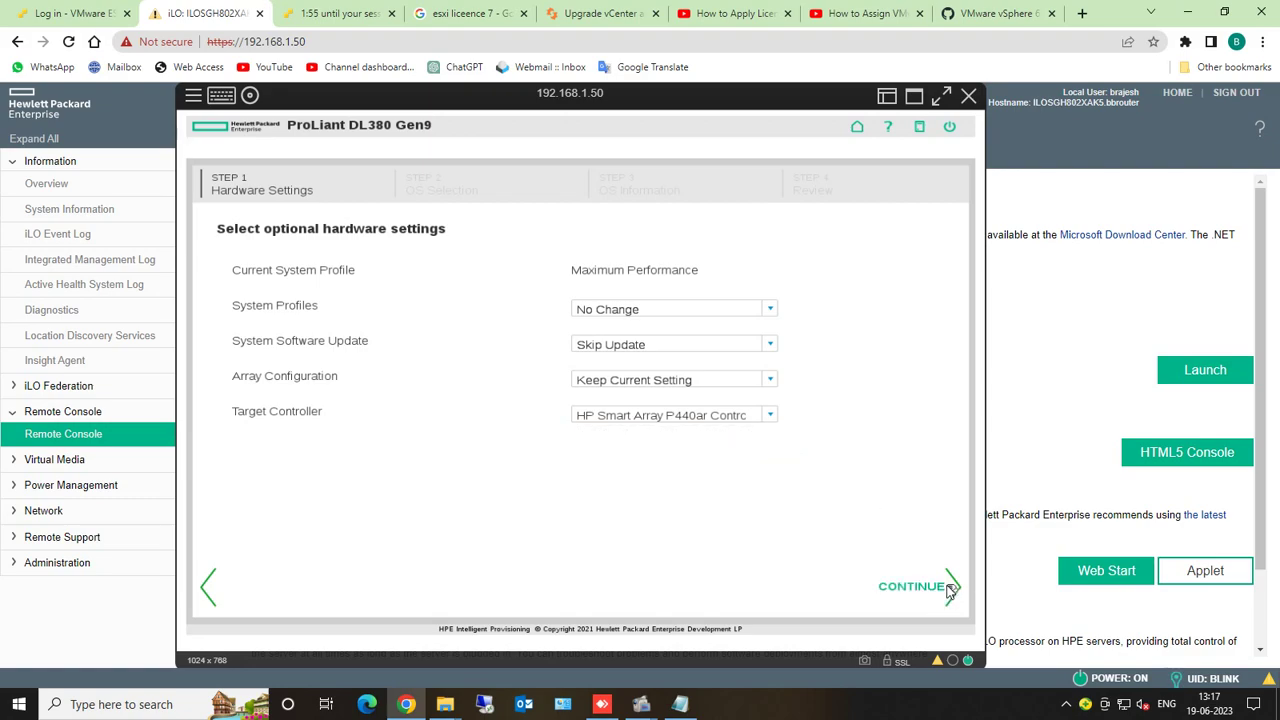
{"action": "left_click", "coordinate": [950, 591]}
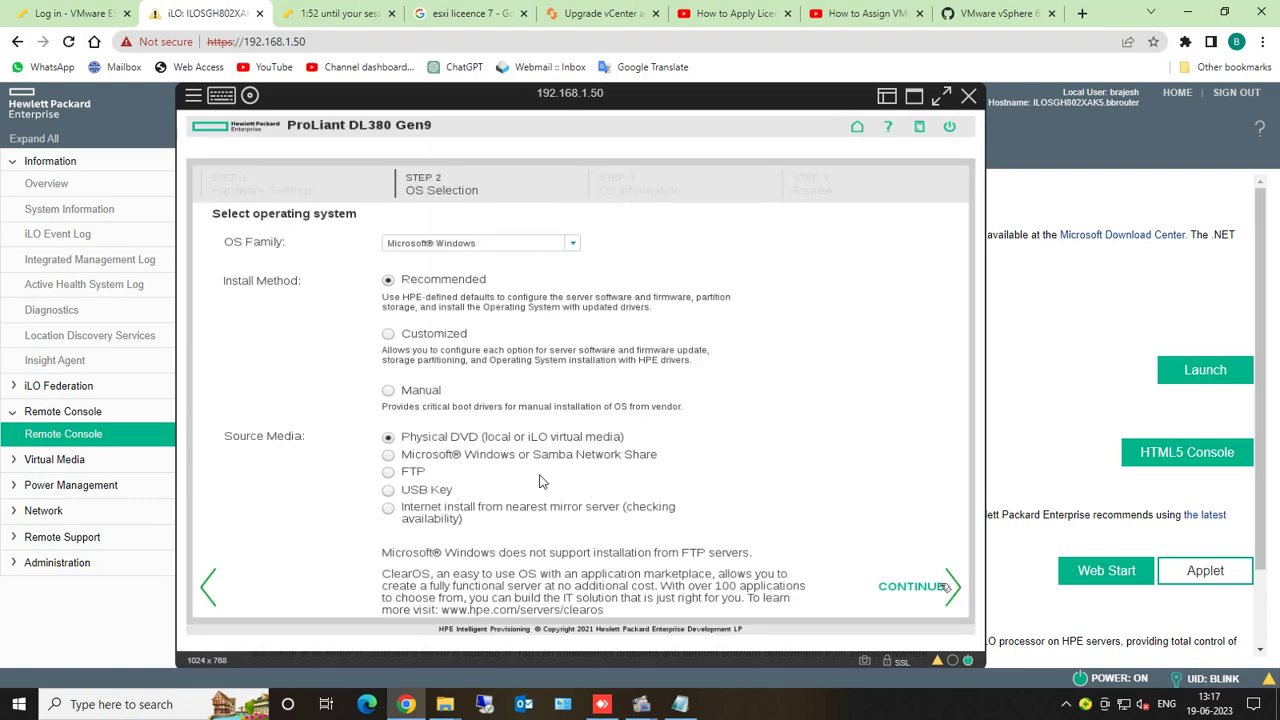
Step: Choose VMware vSphere Custom Image as the OS family with the Recommended install method and Physical DVD source, and continue to the media scan
{"action": "left_click", "coordinate": [474, 245]}
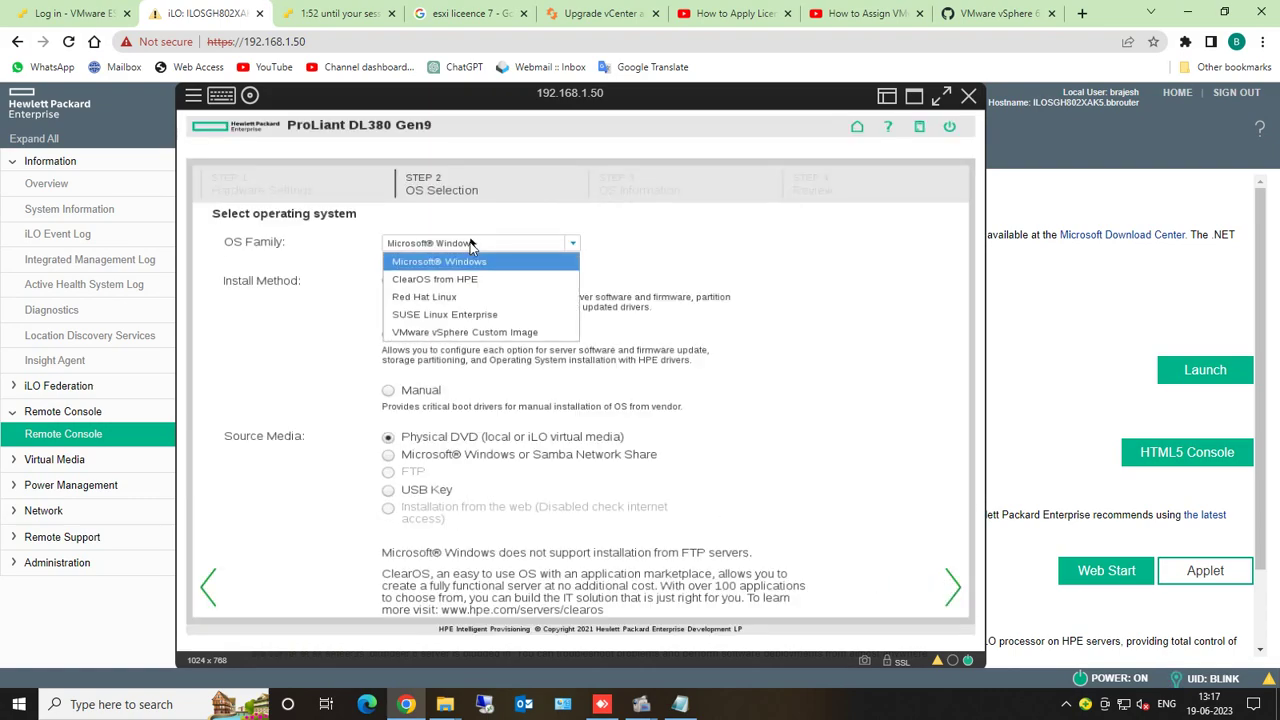
{"action": "left_click", "coordinate": [474, 333]}
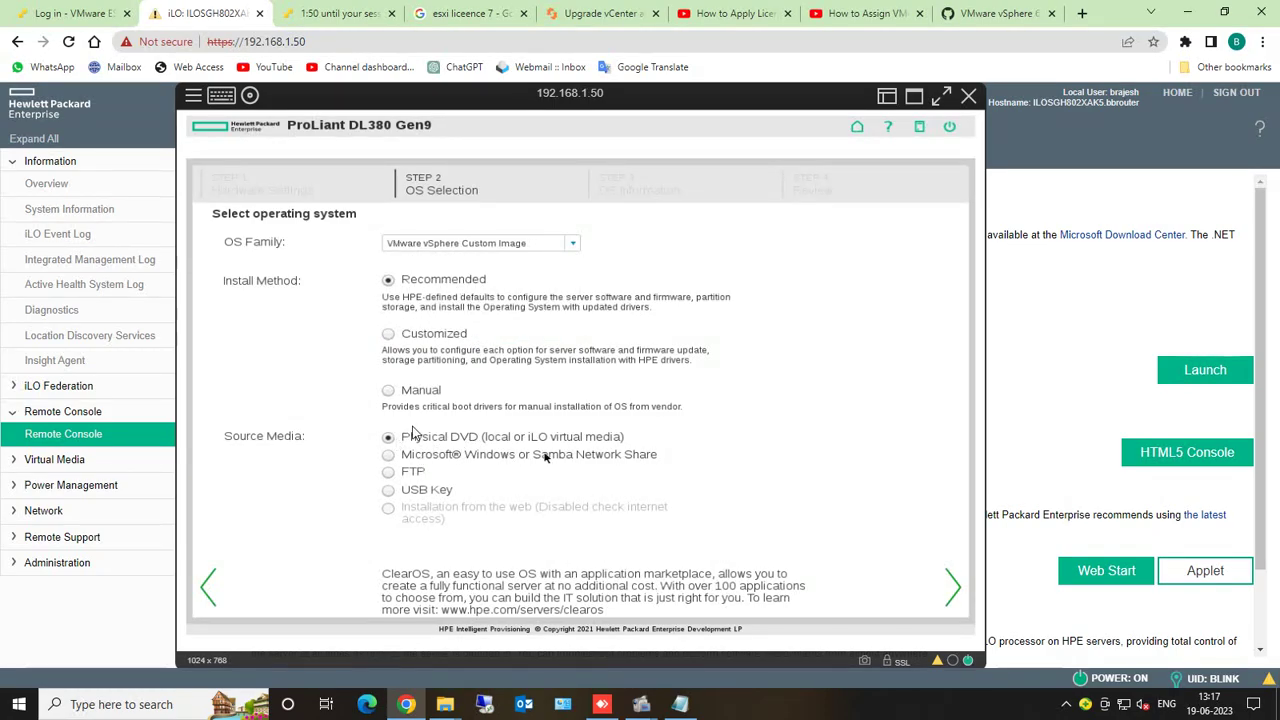
{"action": "left_click", "coordinate": [955, 586]}
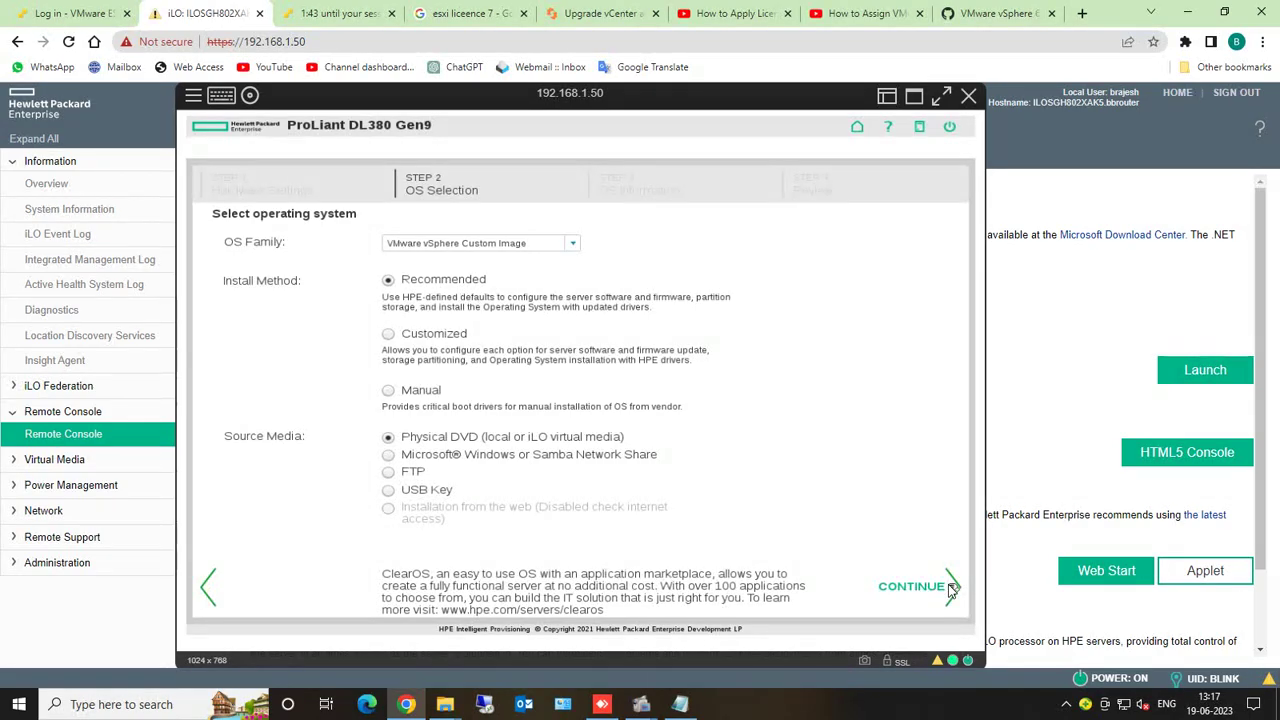
{"action": "left_click", "coordinate": [951, 589]}
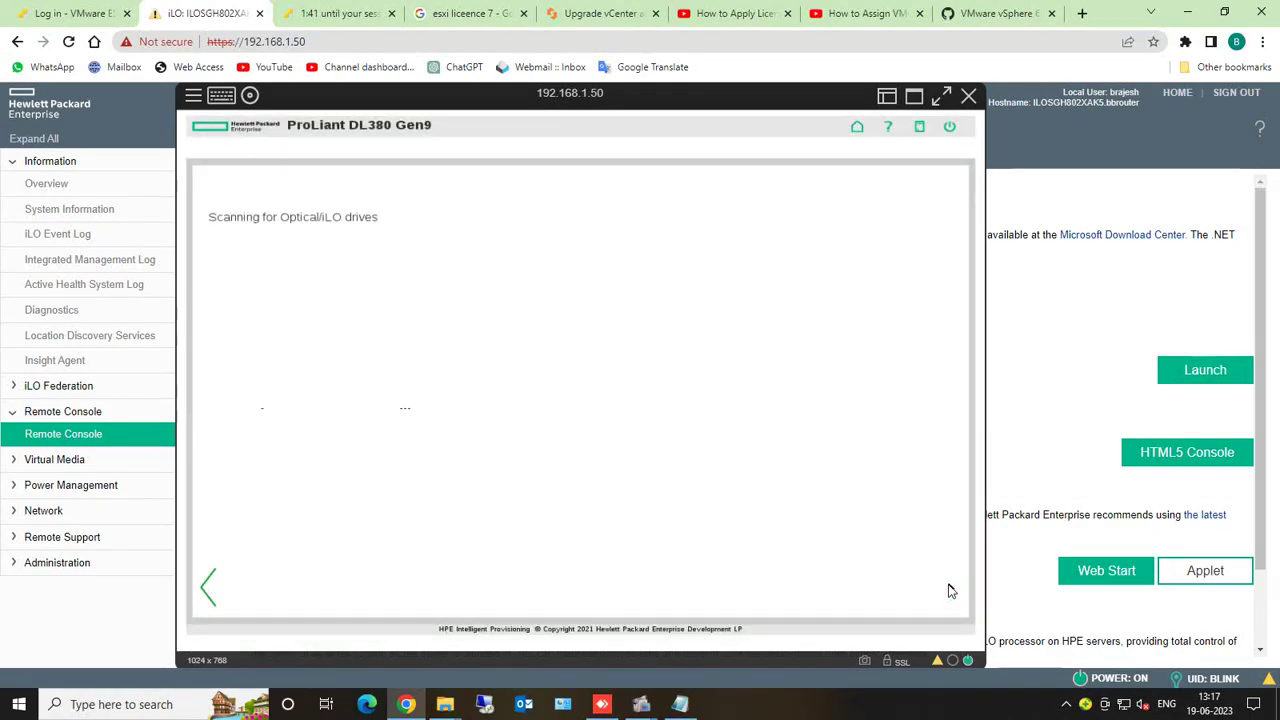